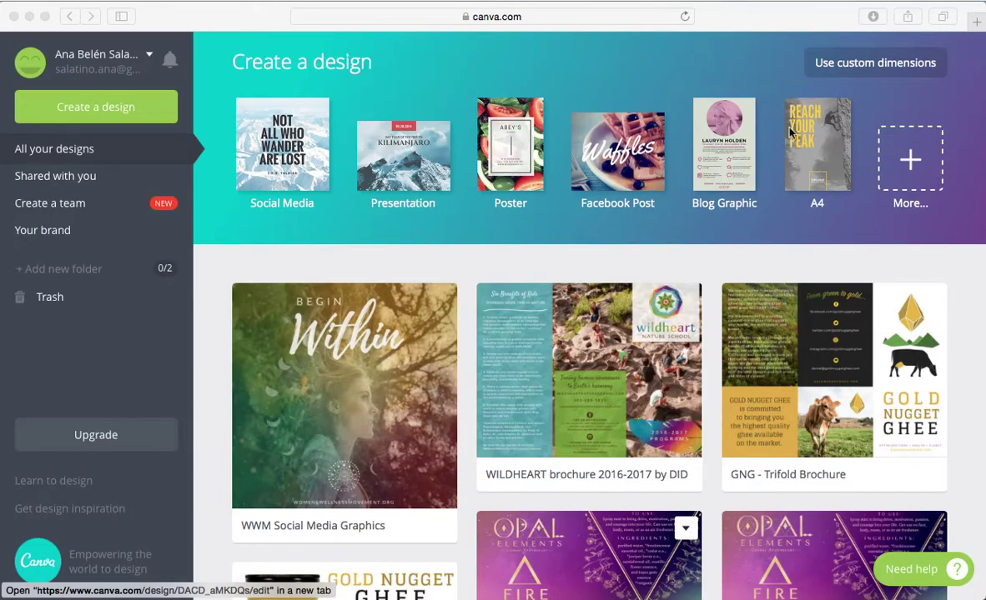
Open the full design-type catalogue and scroll down to Social Media & Email Headers
click(911, 164)
click(911, 164)
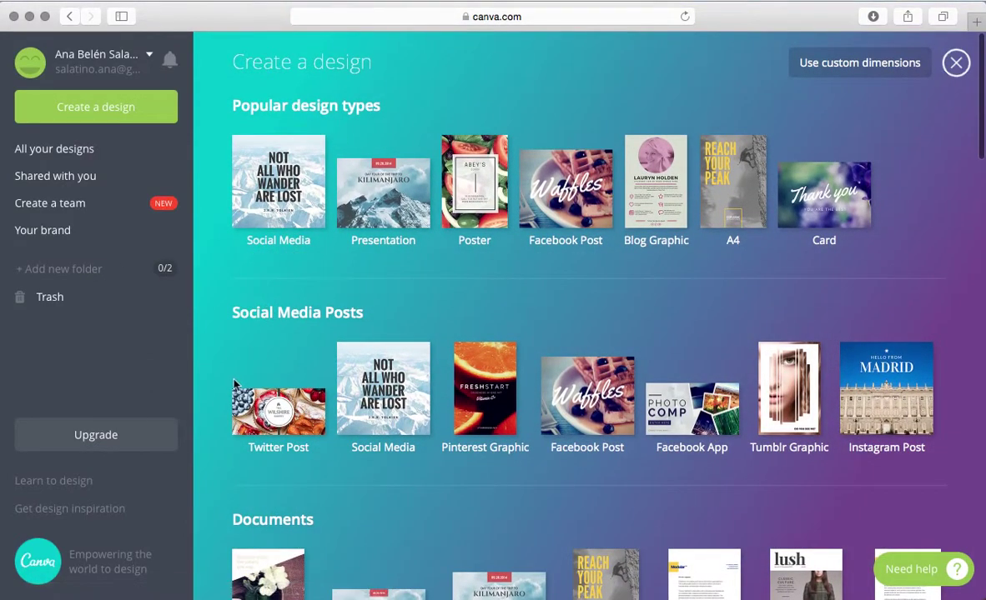
scroll(226, 377, down, 2)
scroll(225, 378, down, 5)
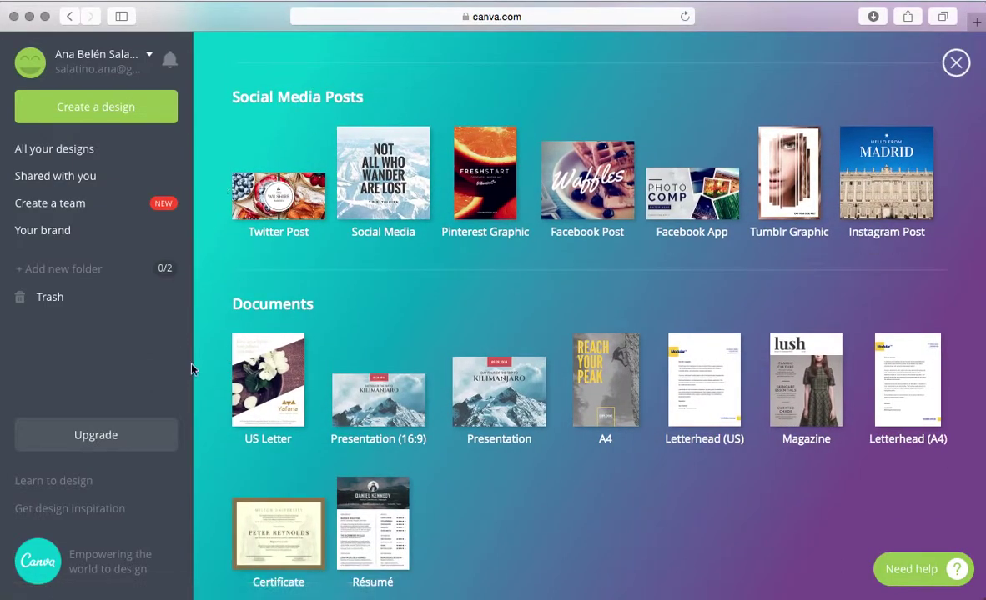
scroll(190, 350, down, 5)
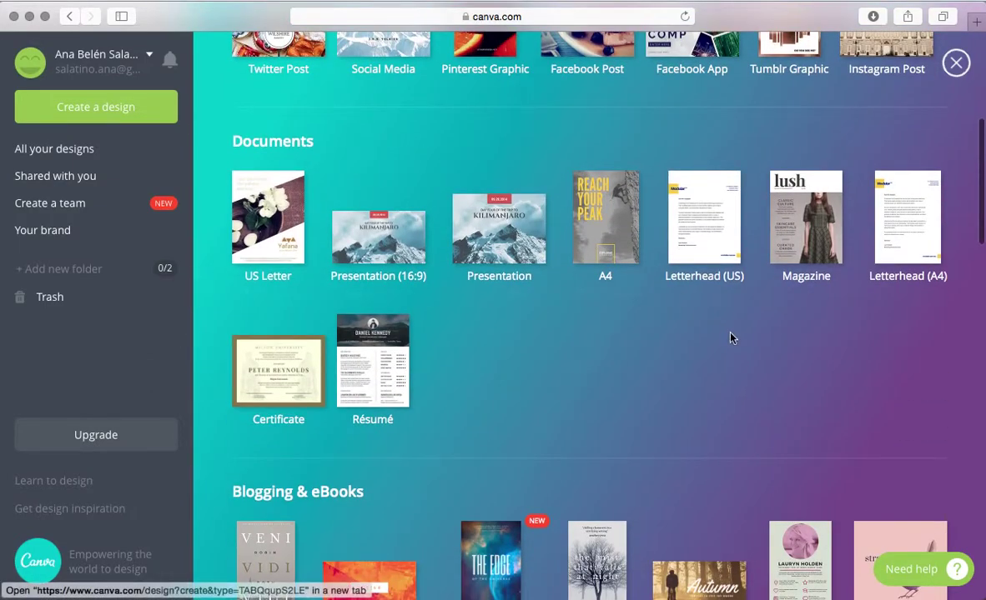
scroll(923, 328, down, 1)
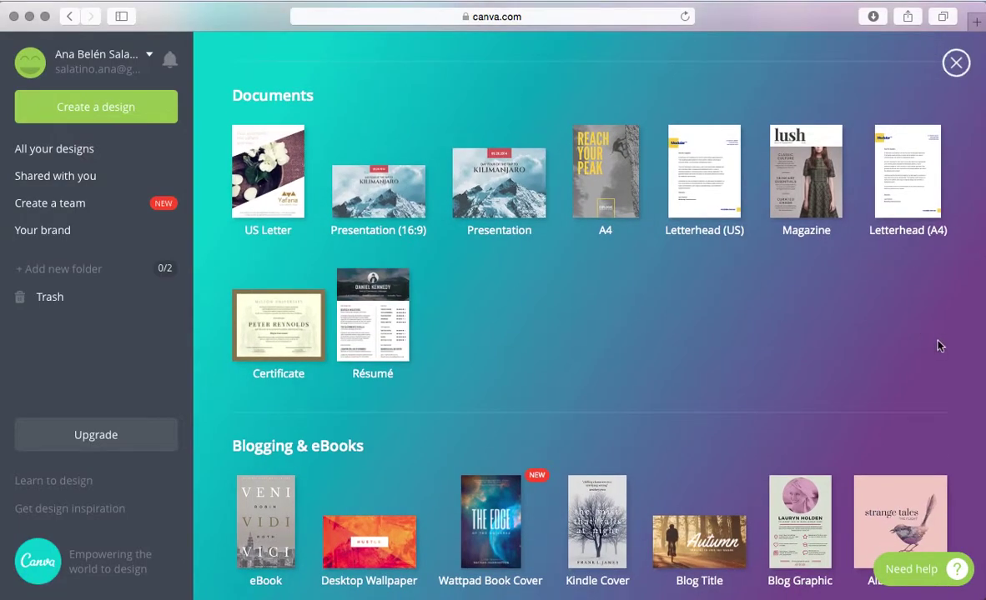
scroll(613, 352, down, 4)
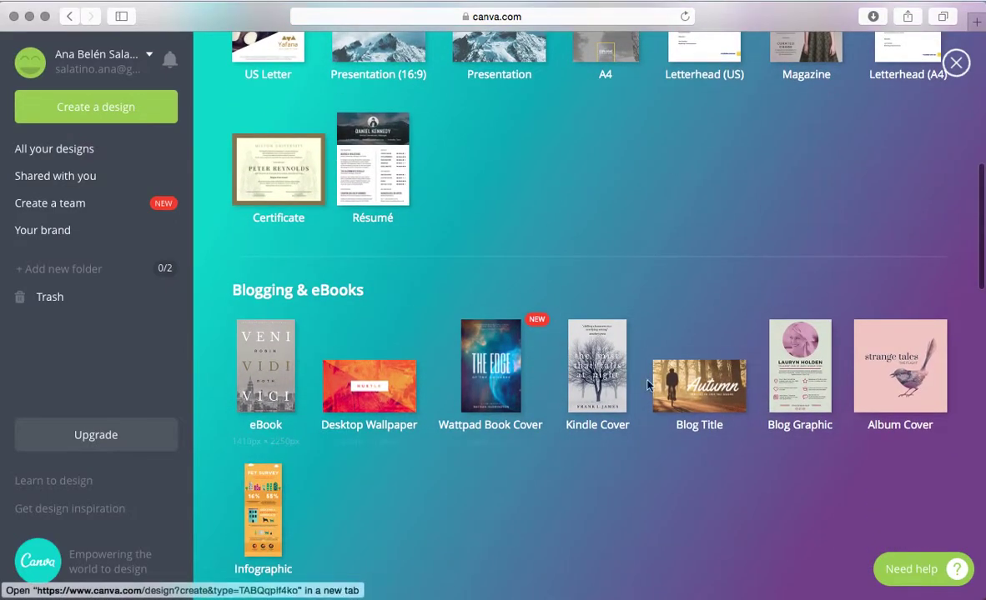
scroll(528, 486, down, 7)
scroll(528, 486, down, 5)
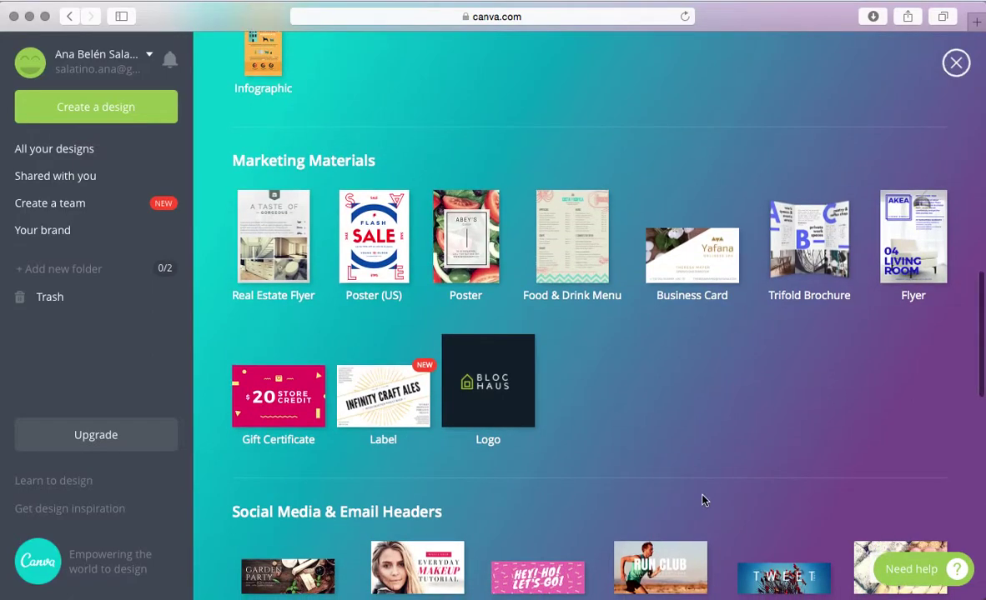
scroll(704, 499, down, 4)
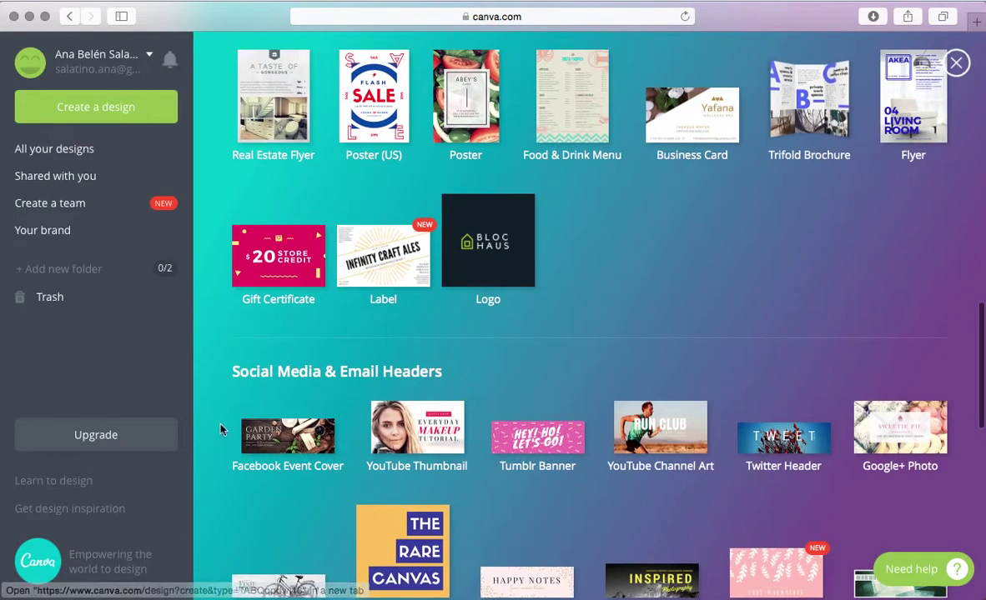
scroll(215, 492, down, 3)
scroll(209, 511, down, 5)
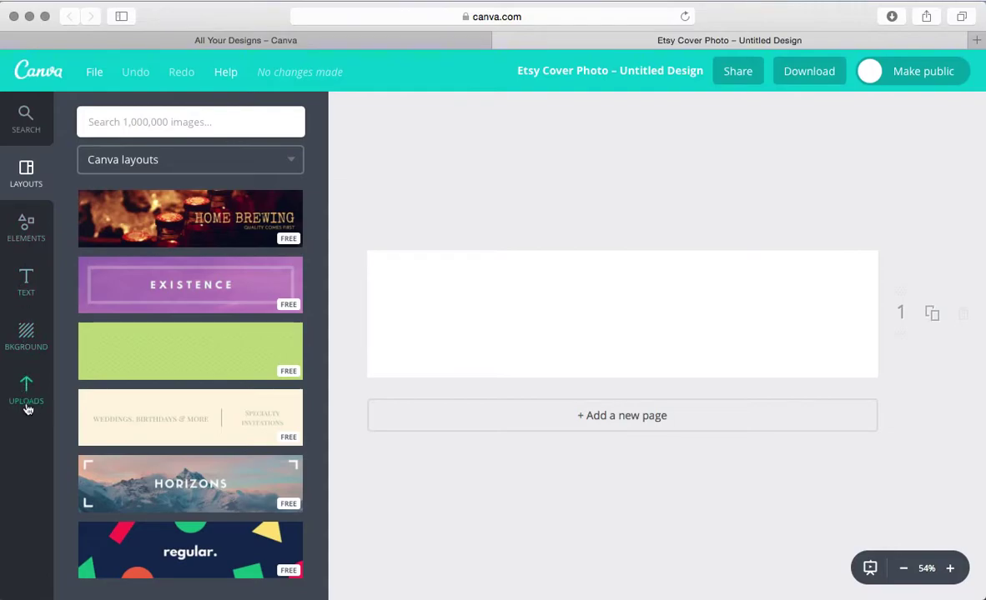
Apply the HORIZONS mountain layout to the Etsy cover and select the HORIZONS heading
scroll(194, 439, down, 3)
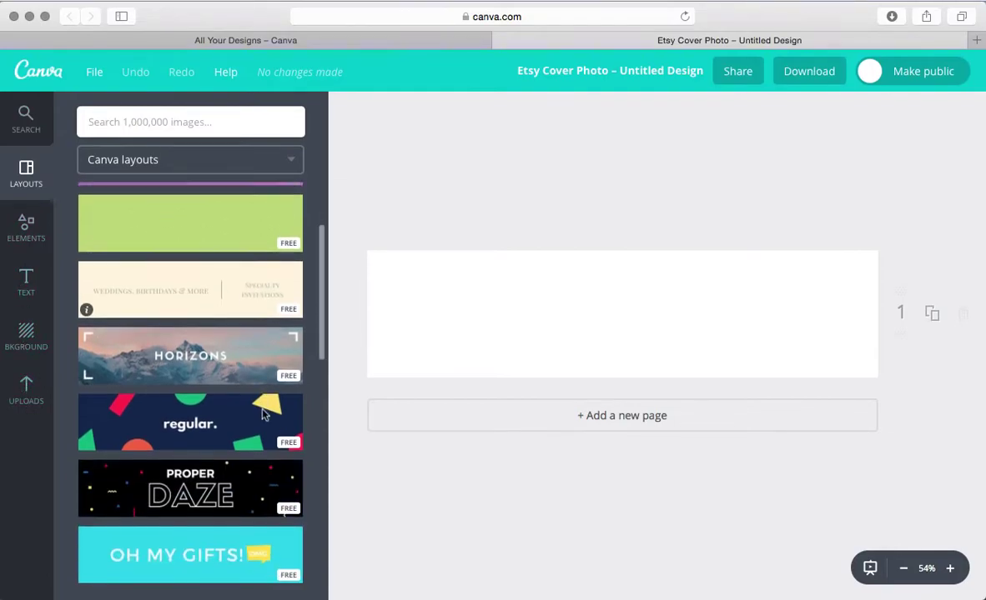
click(185, 328)
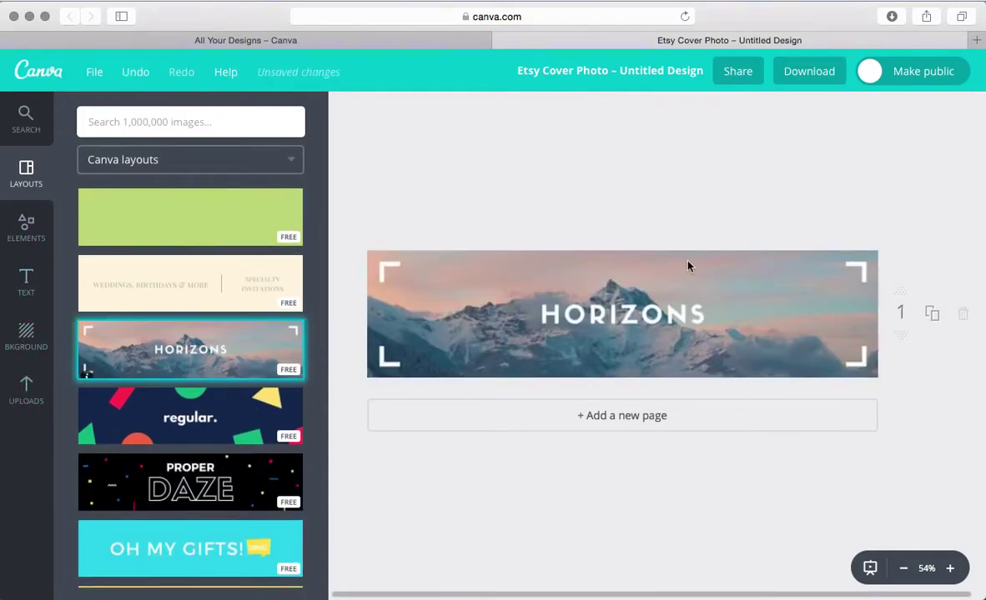
click(580, 315)
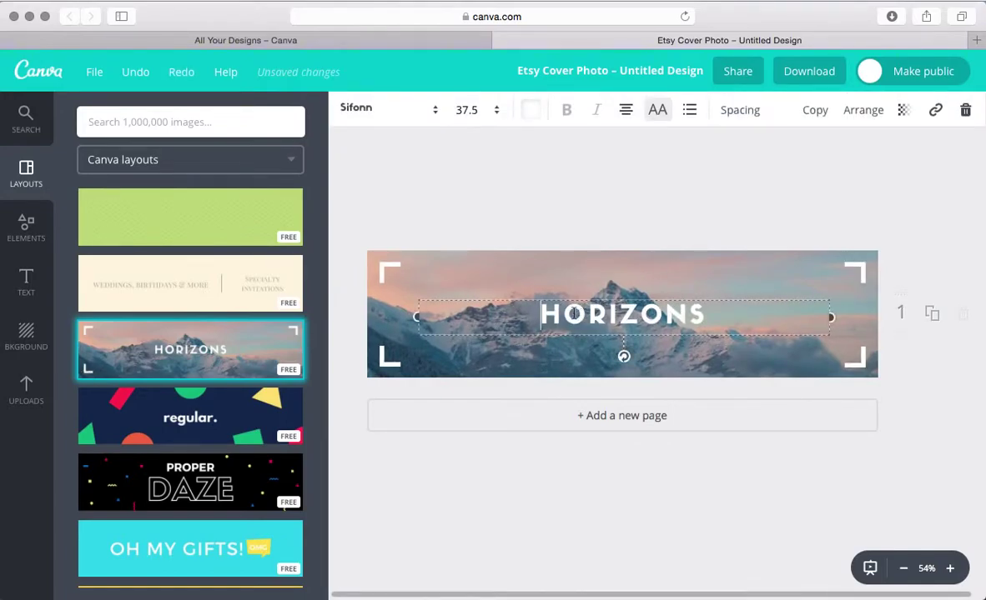
drag(544, 314, 700, 309)
Change the HORIZONS heading font from Sifonn to Brusher
click(387, 106)
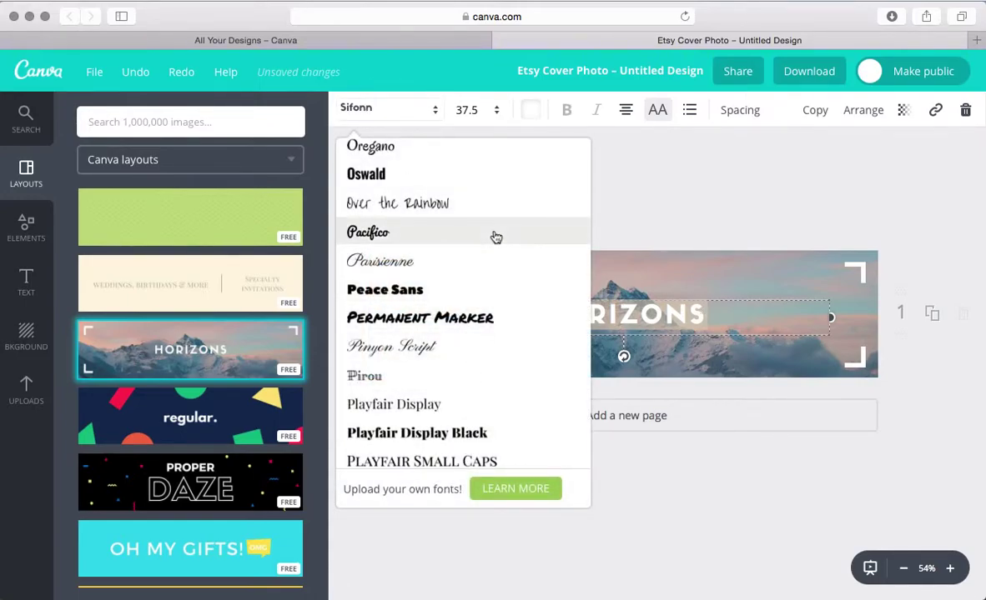
scroll(495, 238, up, 3)
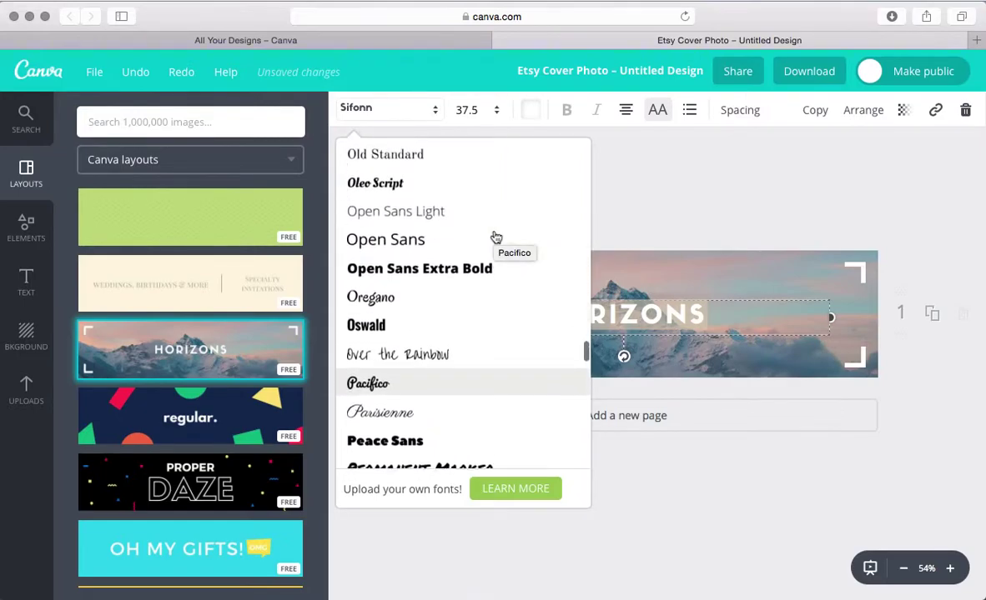
scroll(495, 237, up, 3)
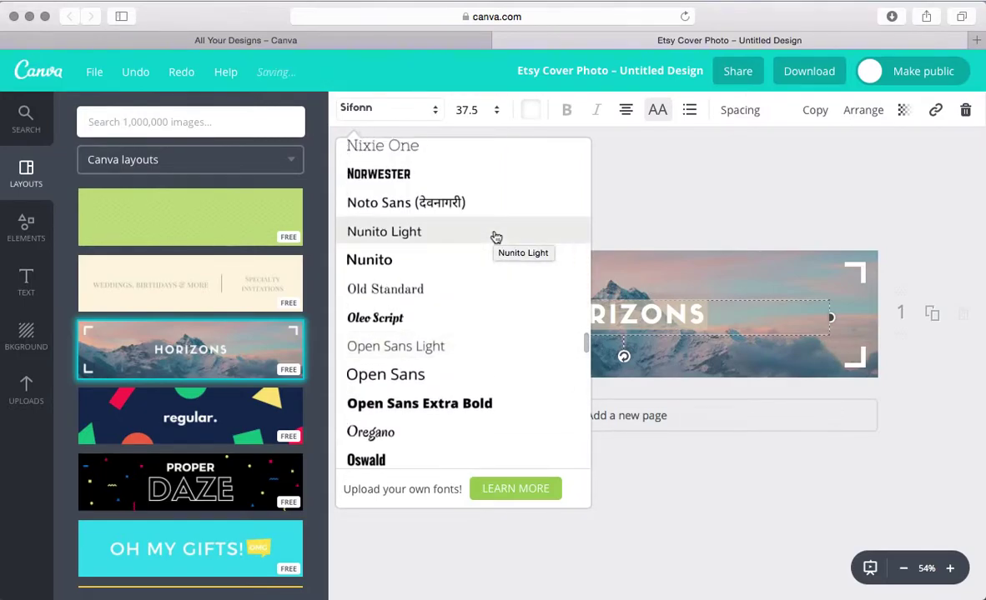
scroll(496, 238, up, 4)
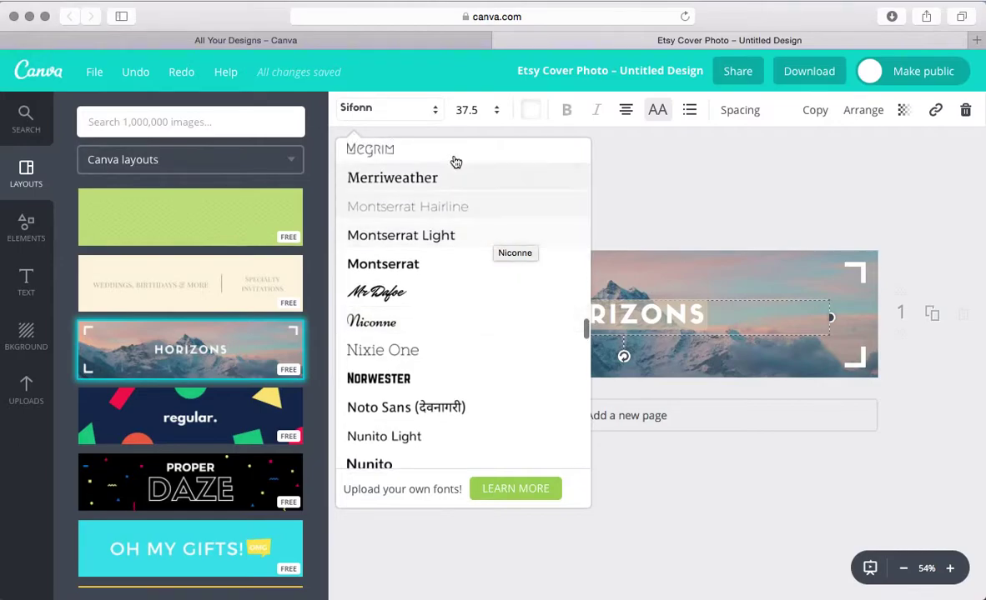
scroll(451, 352, up, 2)
scroll(456, 238, up, 2)
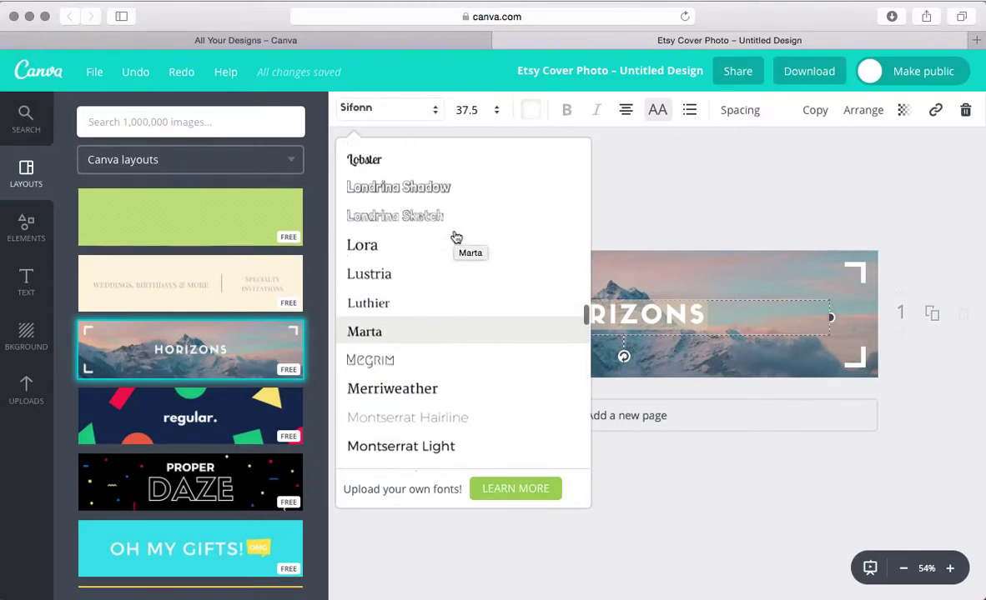
scroll(456, 238, up, 3)
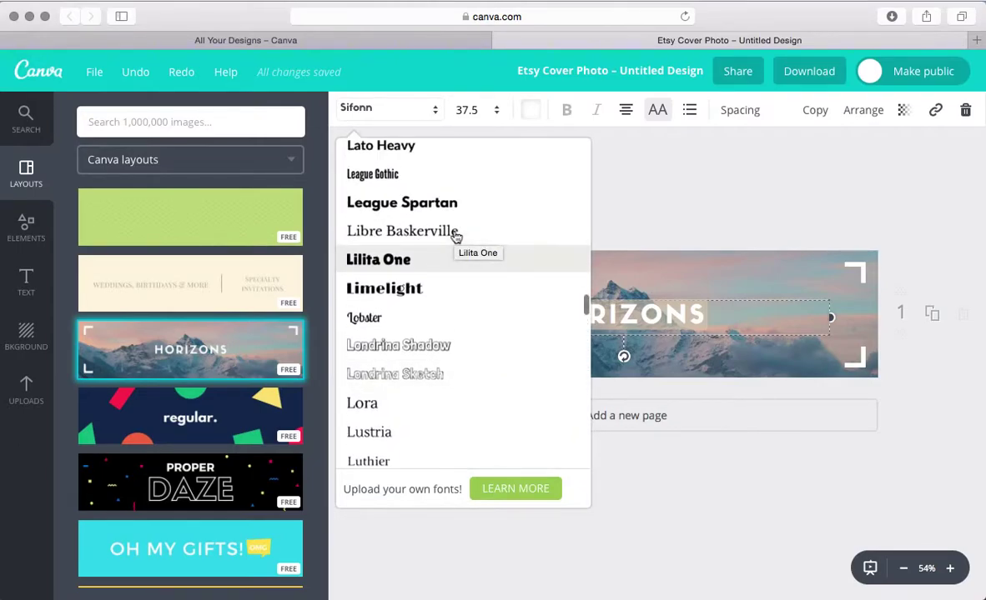
scroll(456, 238, up, 6)
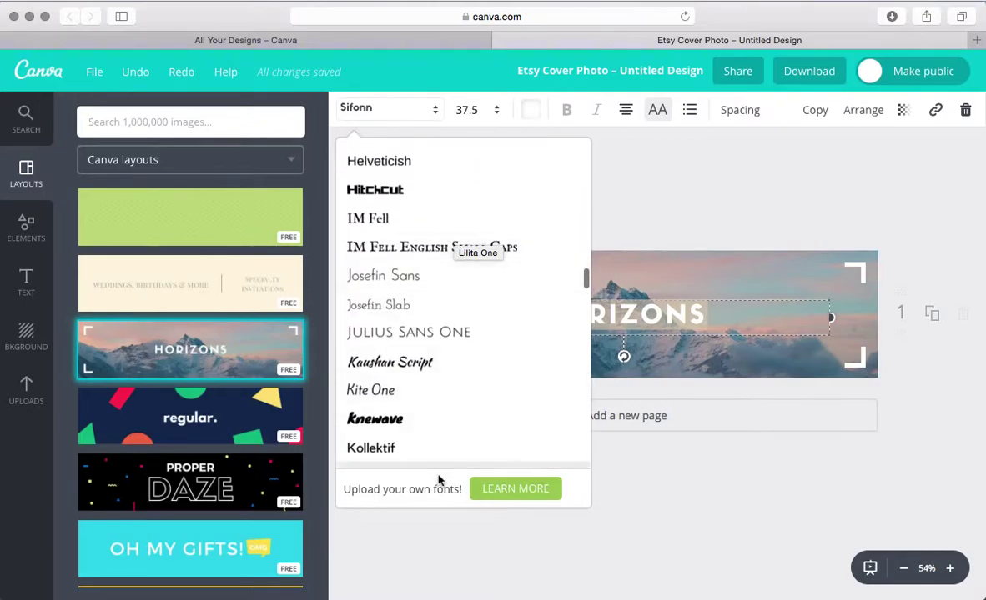
scroll(448, 346, up, 5)
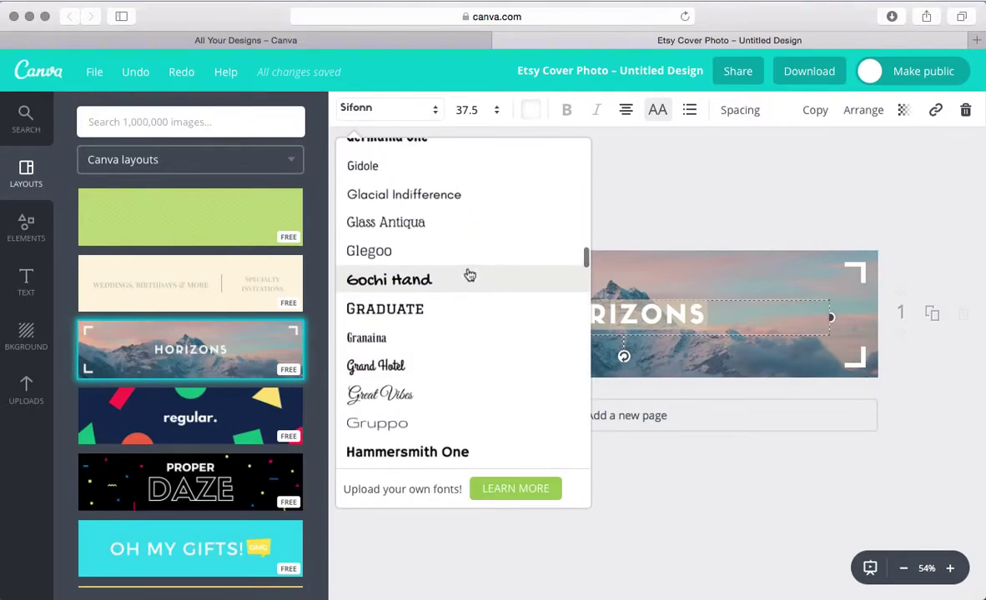
scroll(469, 275, up, 1)
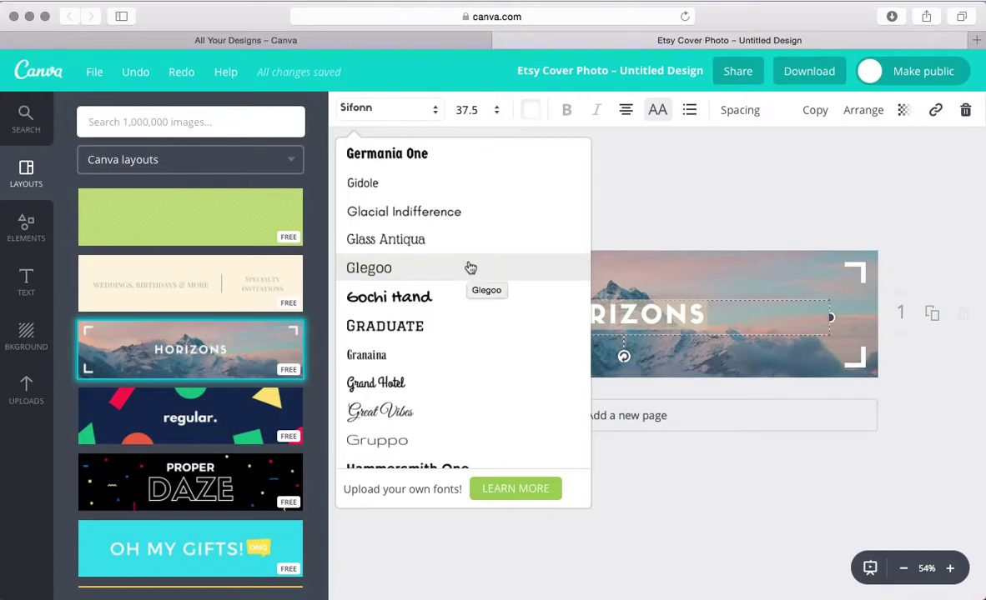
scroll(521, 193, up, 5)
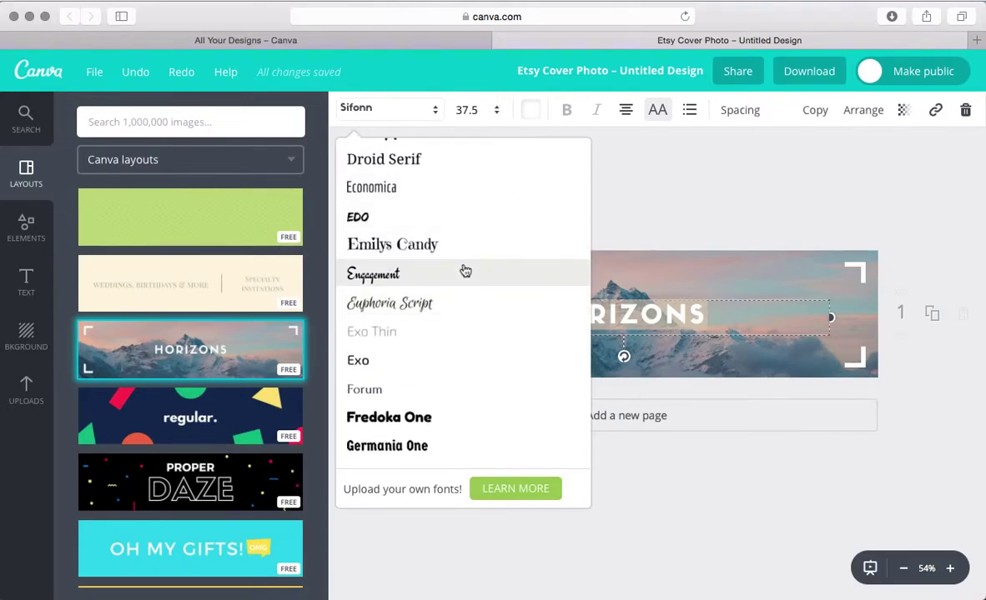
scroll(482, 218, up, 3)
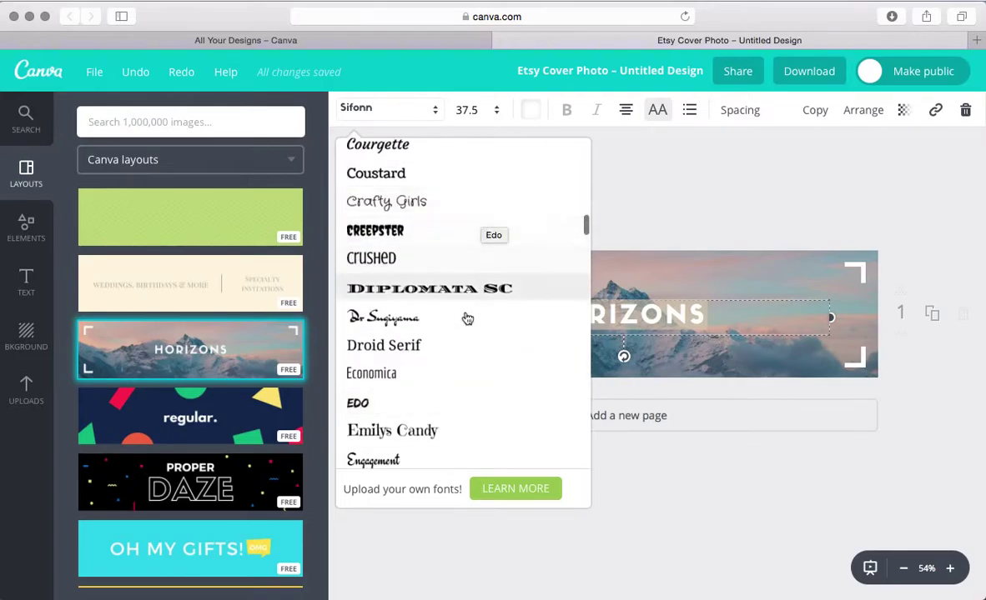
scroll(462, 250, up, 5)
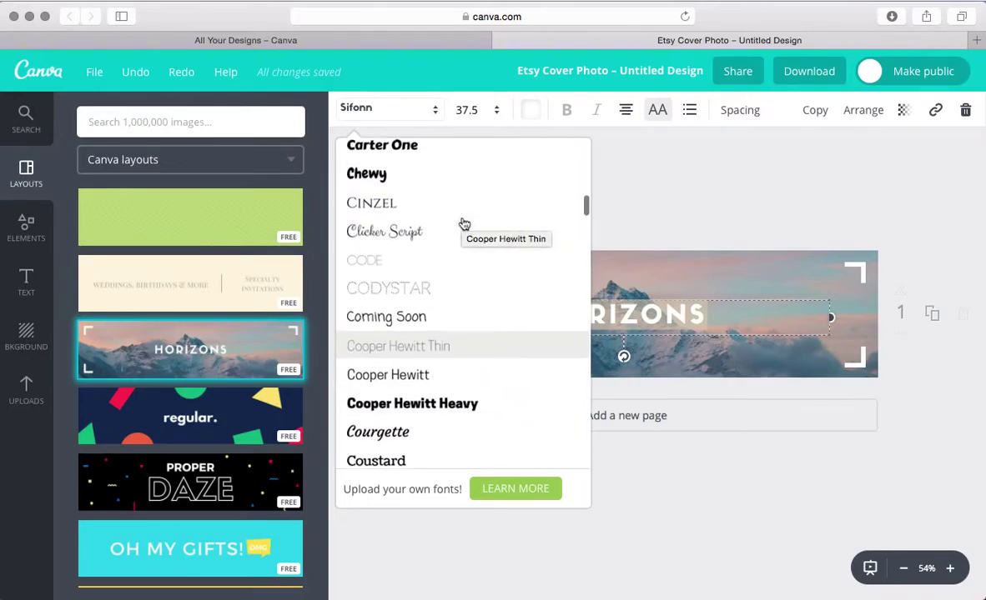
scroll(464, 224, up, 3)
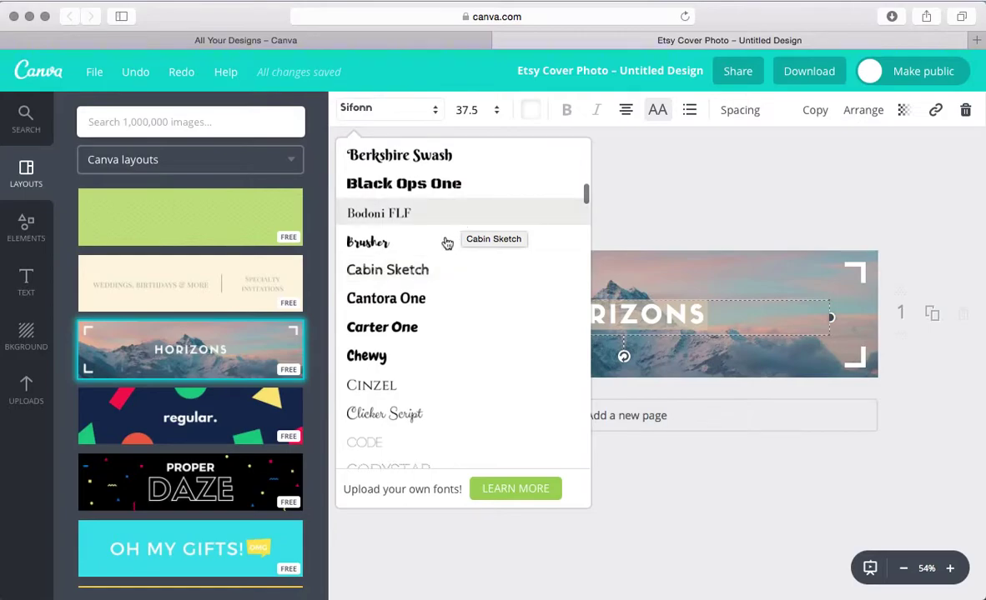
click(428, 248)
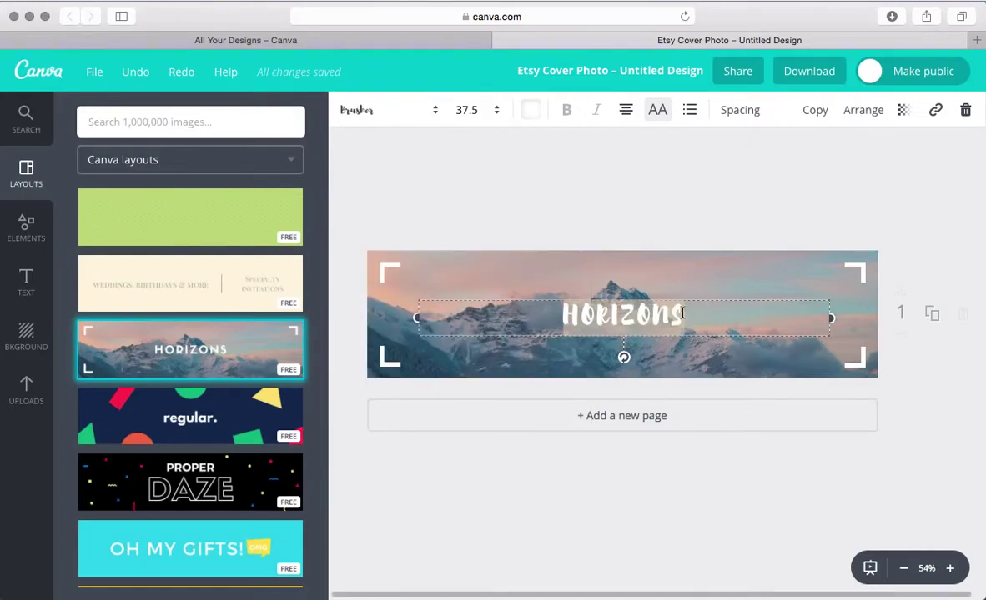
Replace the heading with 'Etsy Store Name' and turn off all caps for mixed case
text(C)
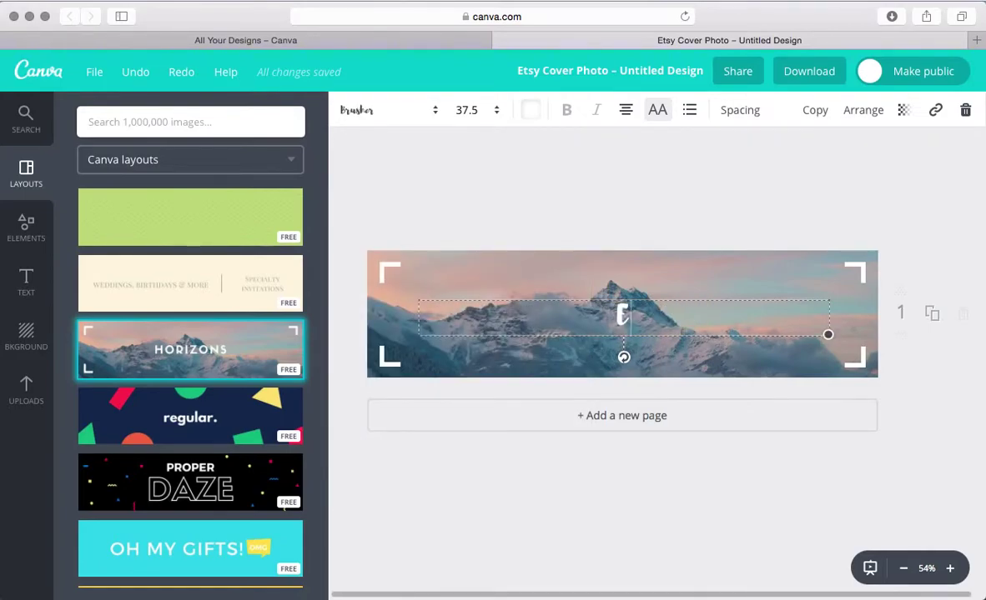
text(TSY S)
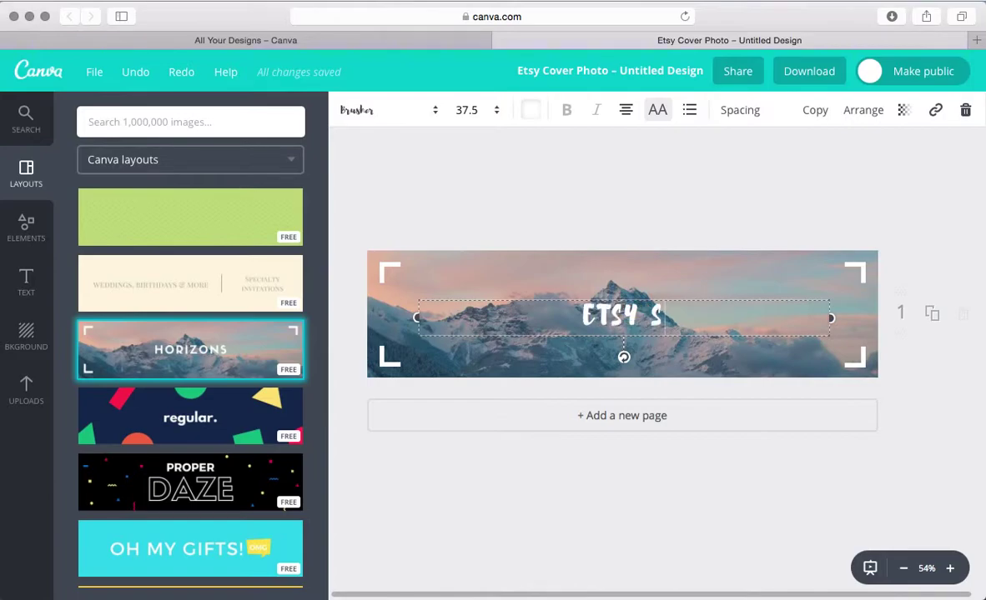
text(TORE NAME)
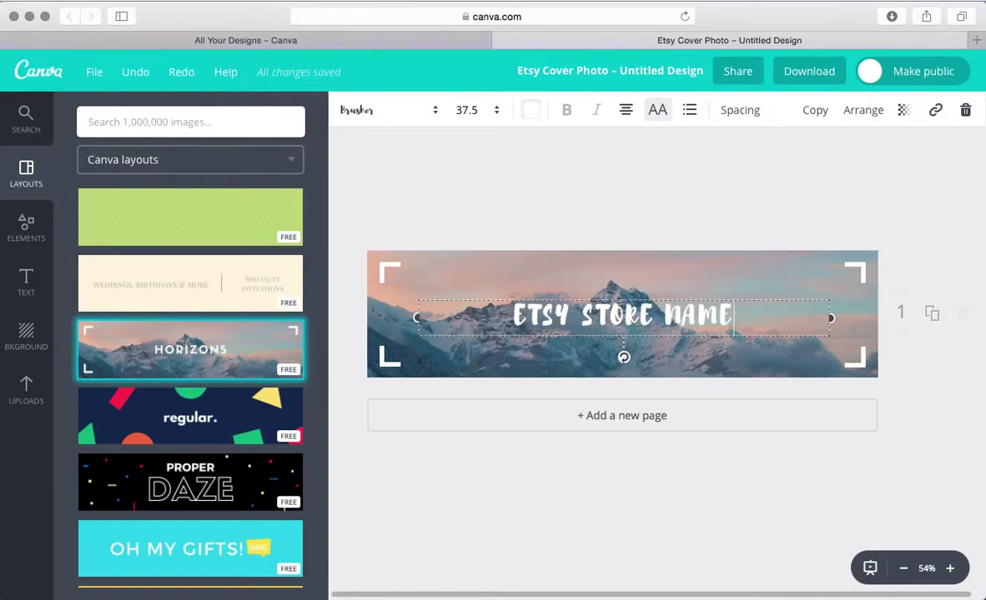
key(super+a)
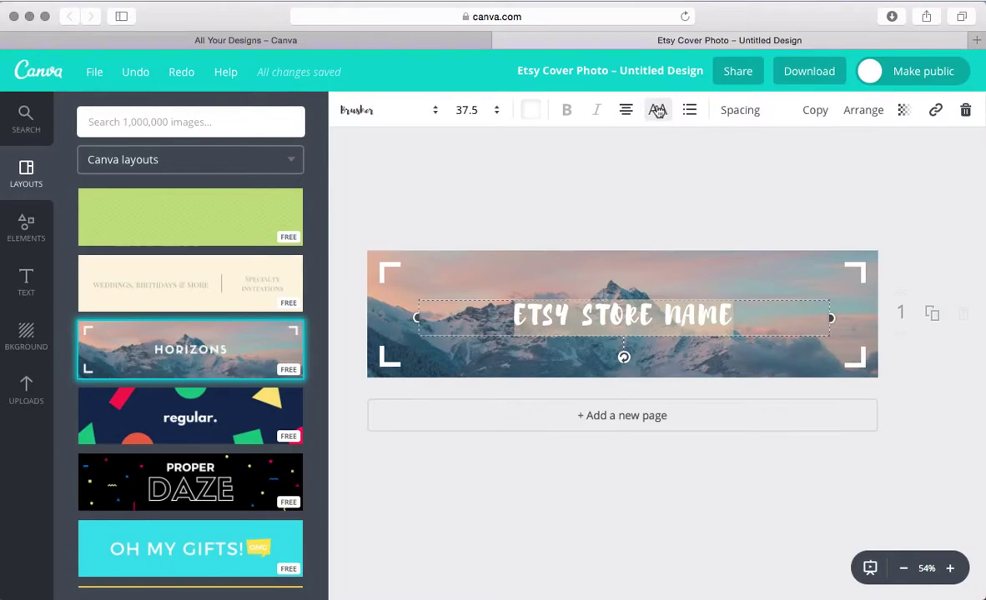
click(657, 110)
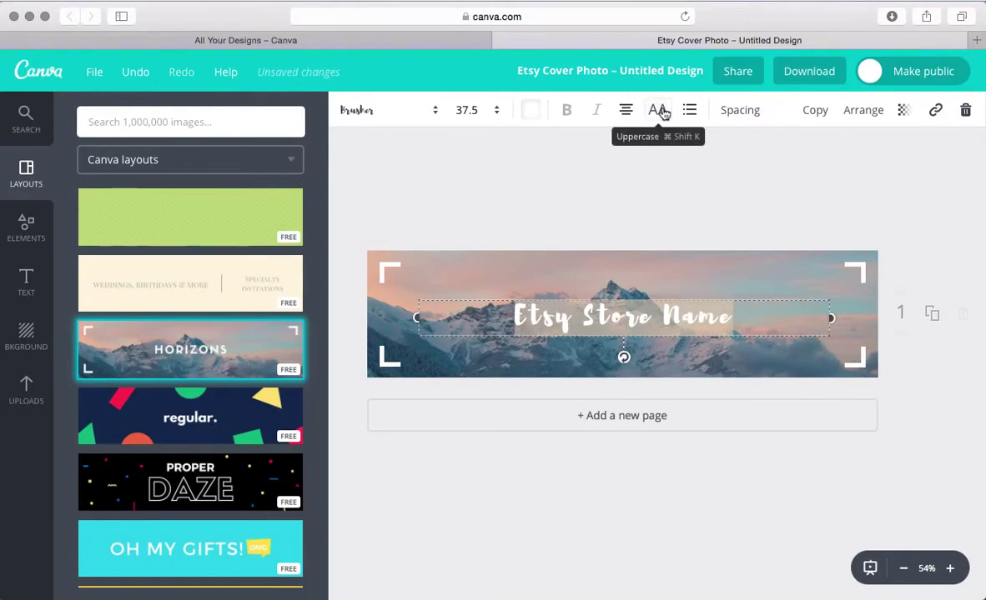
Set letter spacing to 150, anchor the text to the top, and keep it centred
click(747, 112)
drag(842, 158, 851, 188)
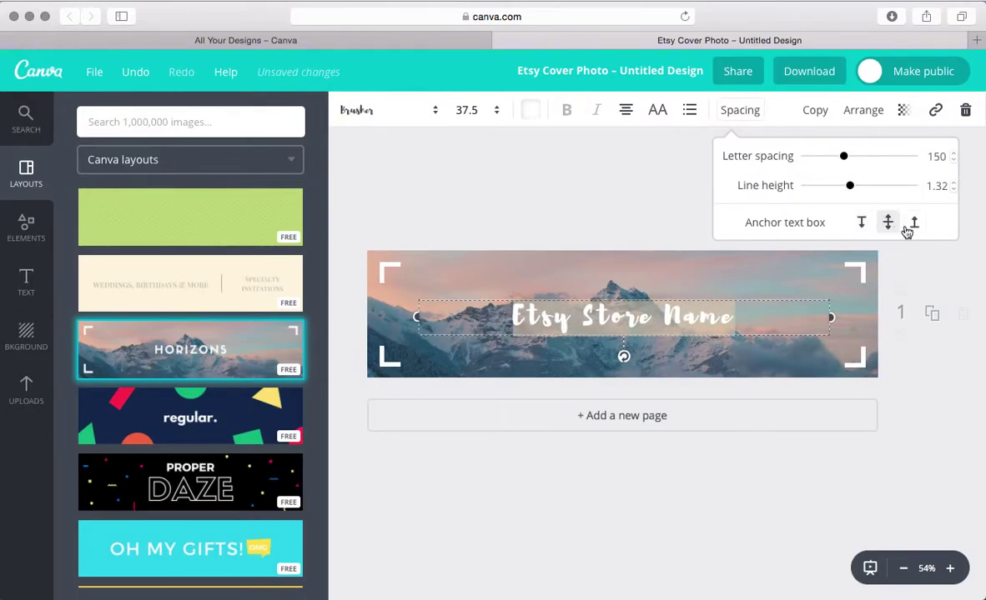
click(860, 225)
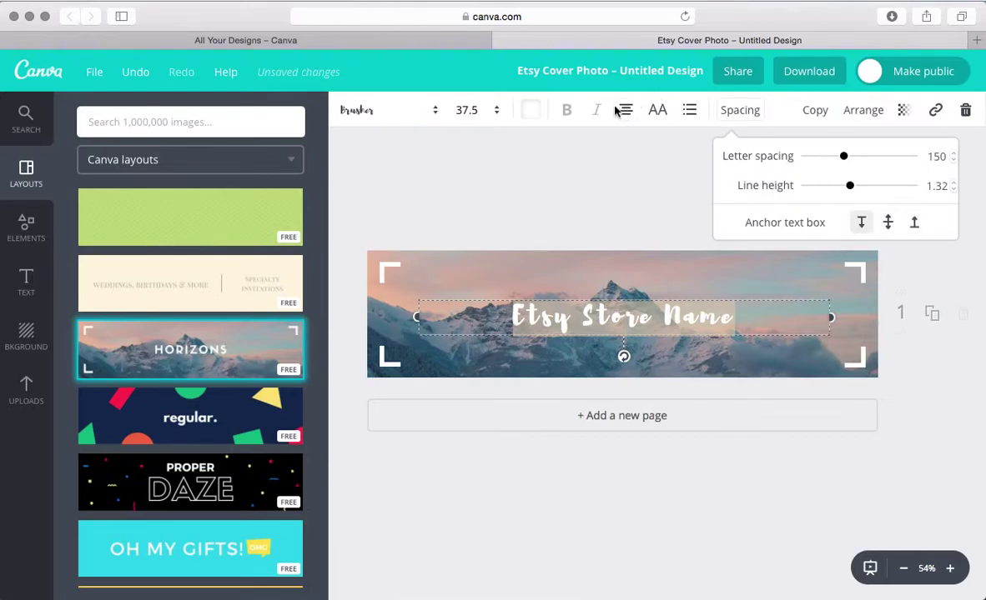
click(625, 110)
click(629, 156)
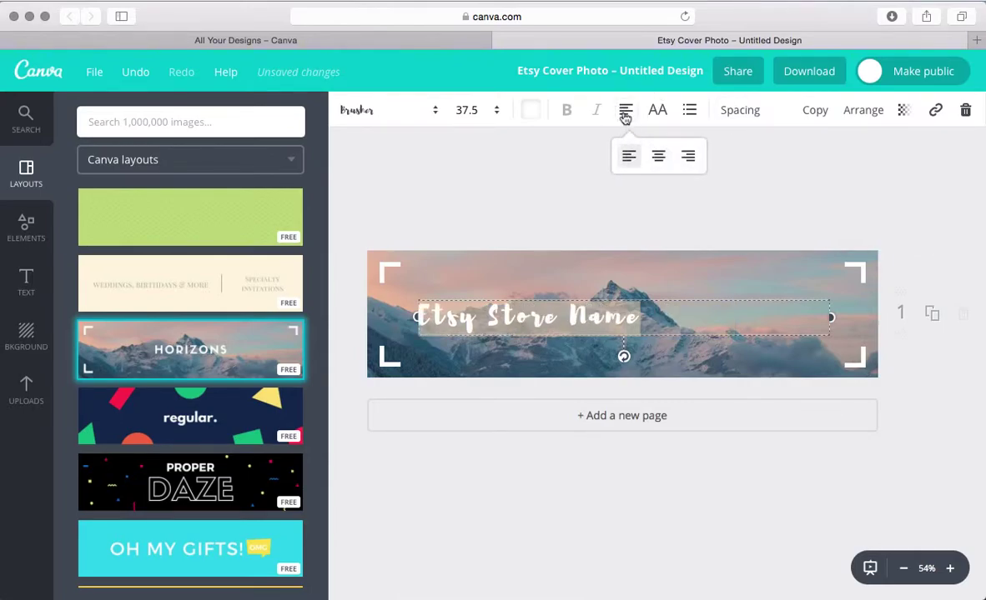
click(660, 160)
Colour the 'Etsy Store Name' text pink (ff71a6) with a new custom document colour
click(407, 110)
click(463, 111)
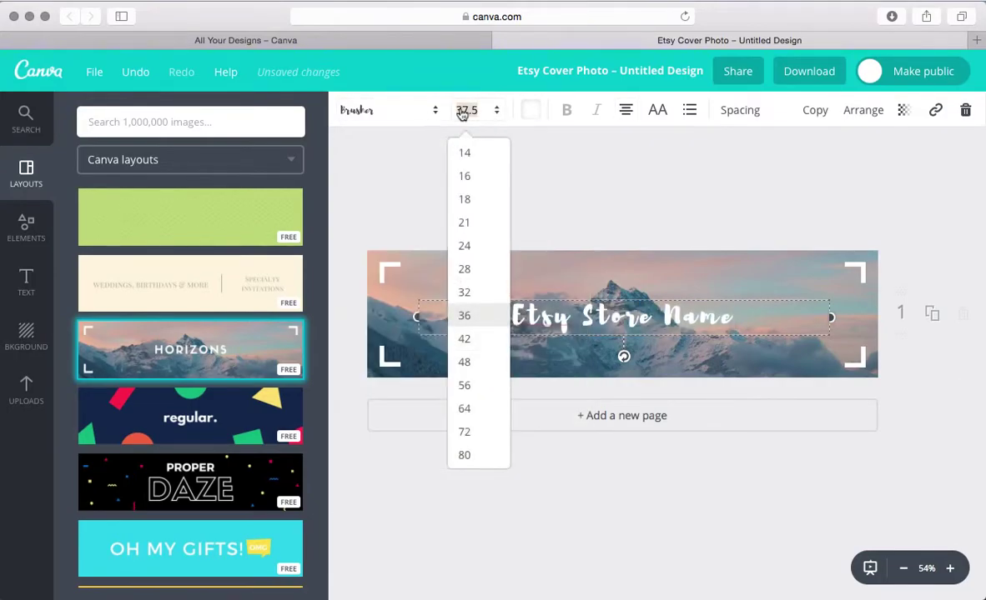
click(531, 110)
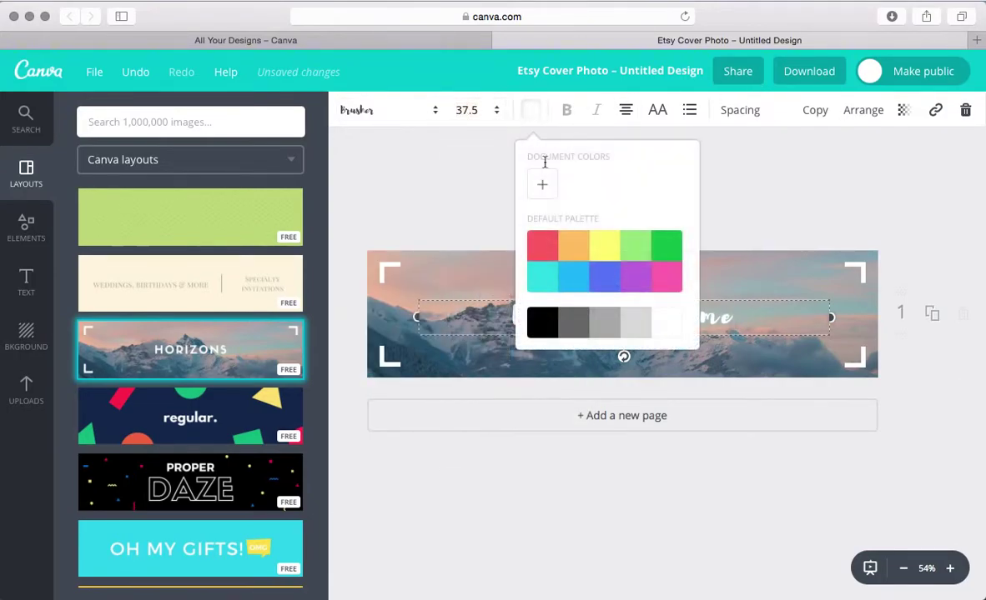
click(540, 191)
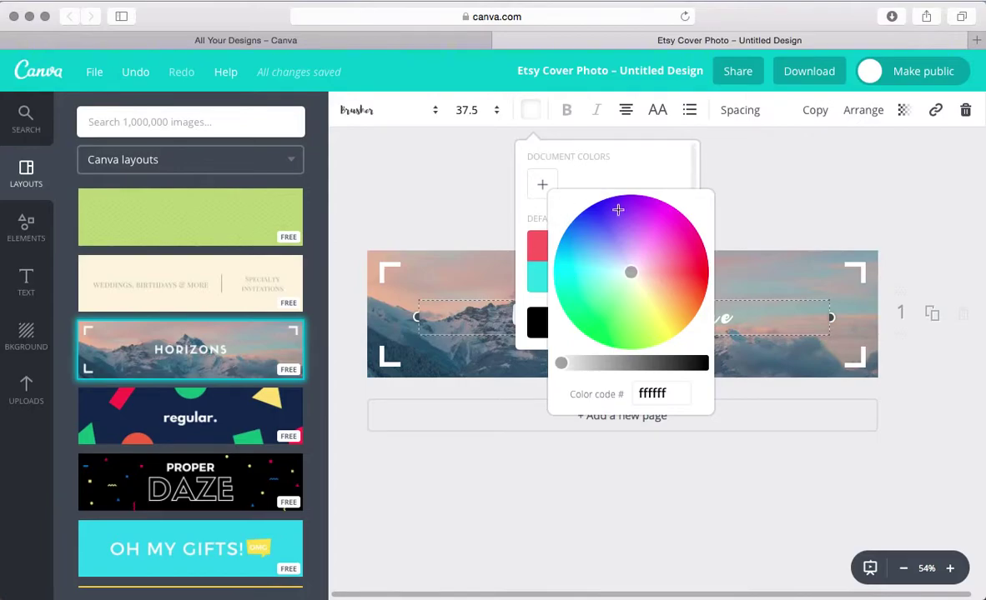
click(624, 222)
mouse_move(641, 205)
mouse_down()
mouse_move(665, 222)
mouse_move(667, 257)
mouse_up()
click(774, 169)
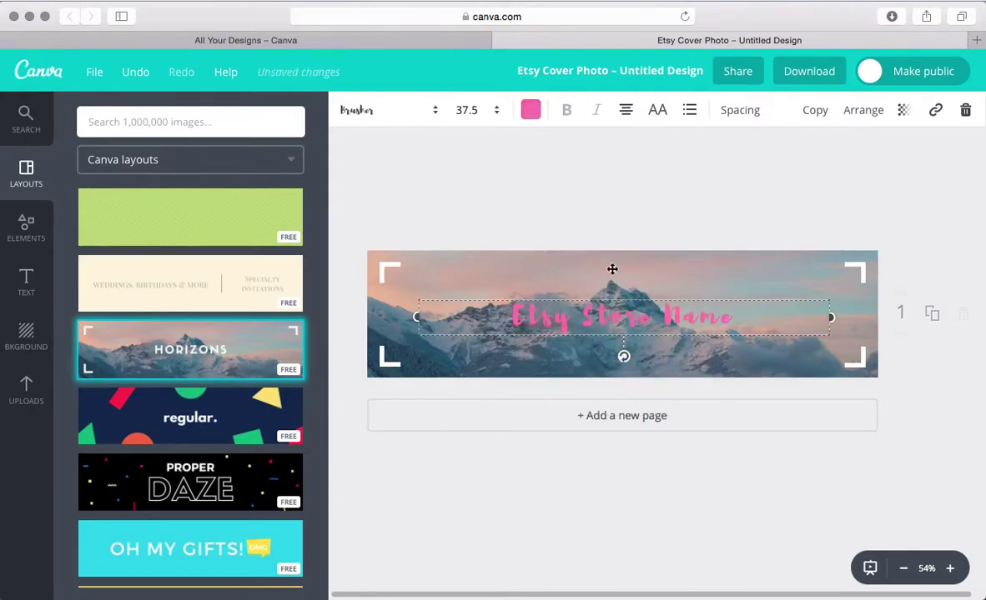
click(378, 267)
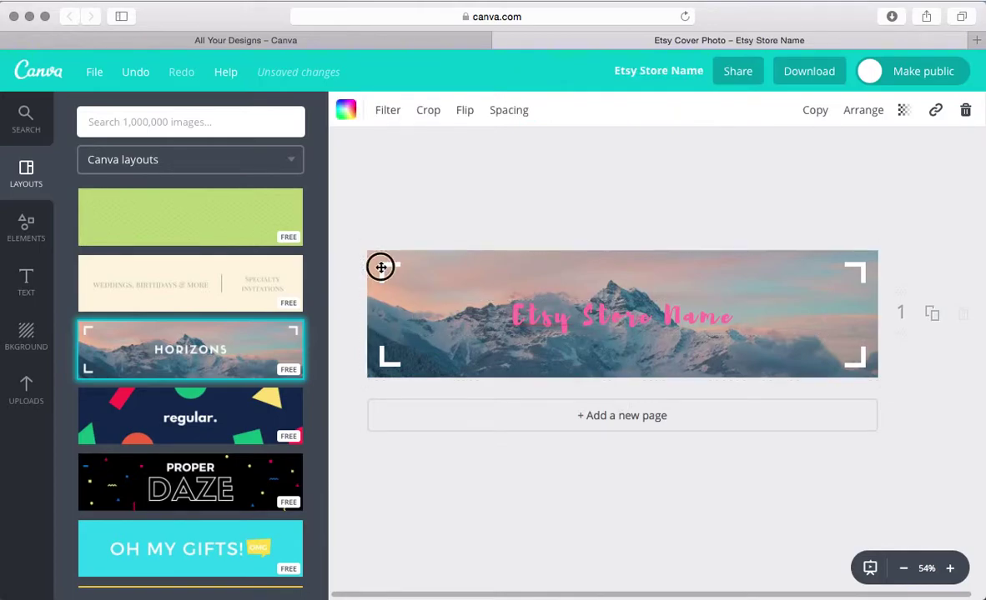
Enlarge the top-left corner bracket and fade it to 30 transparency
click(381, 266)
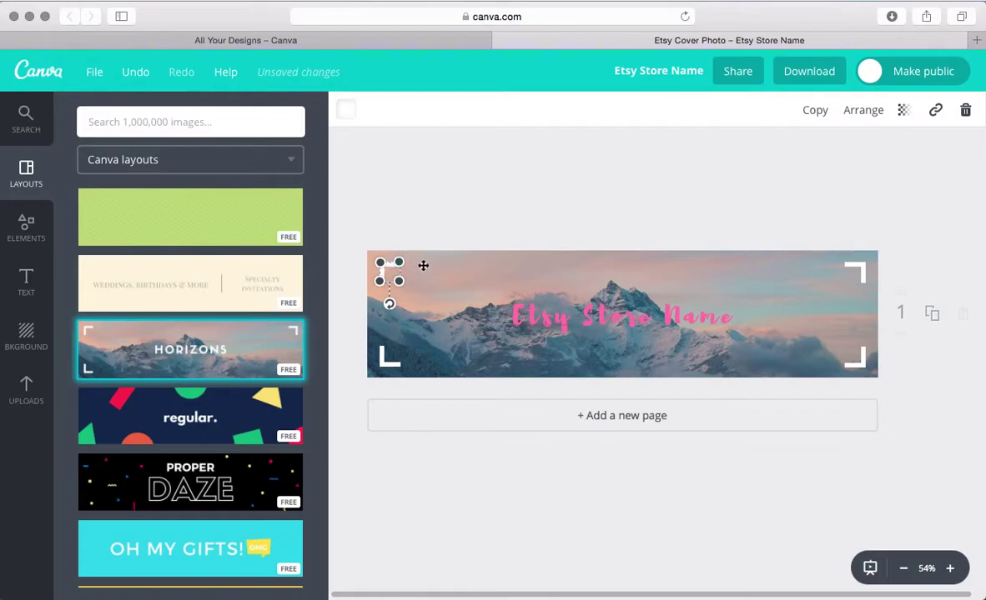
drag(395, 310, 421, 304)
click(901, 110)
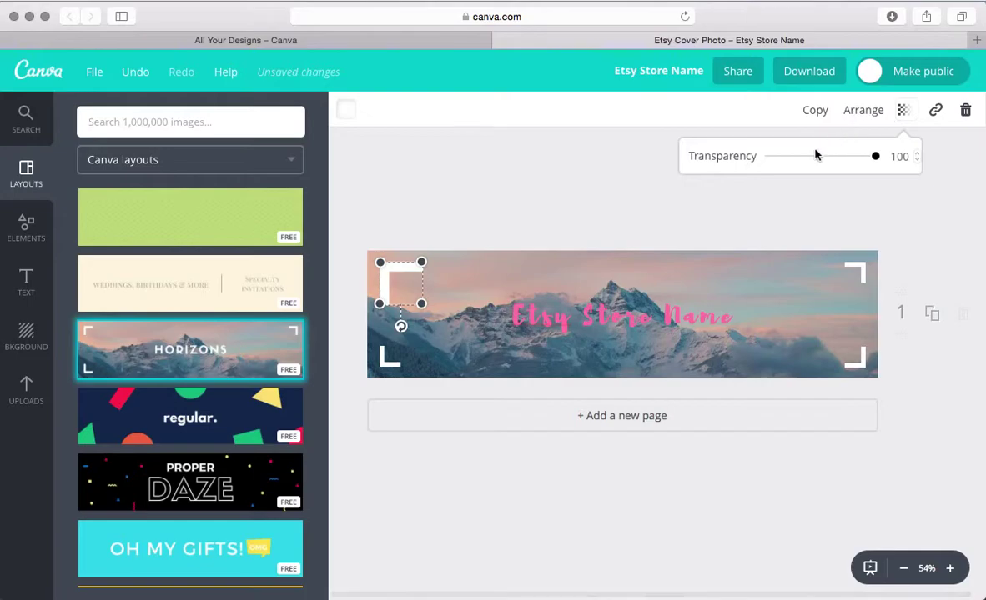
drag(816, 155, 801, 156)
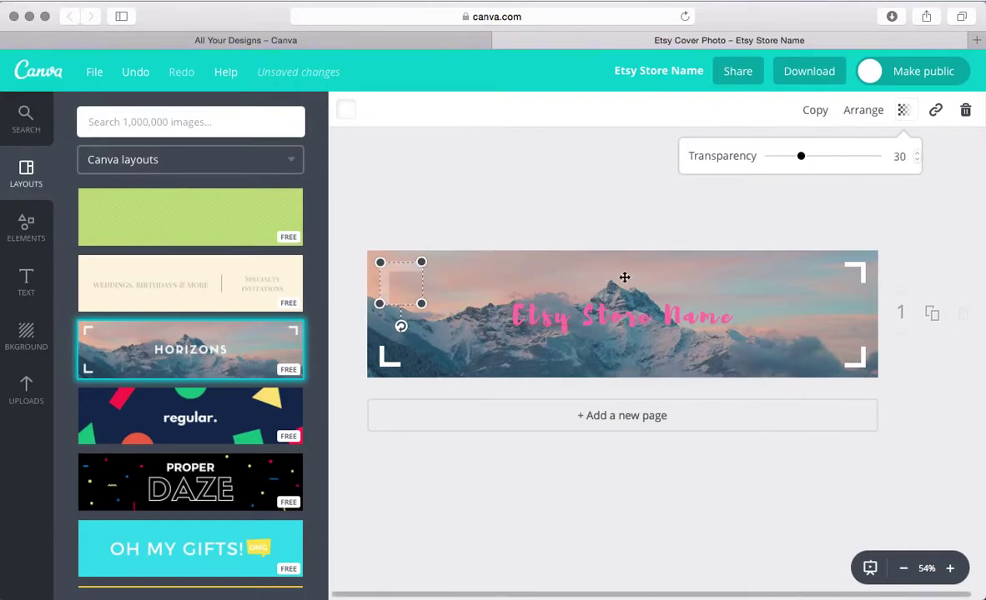
click(736, 260)
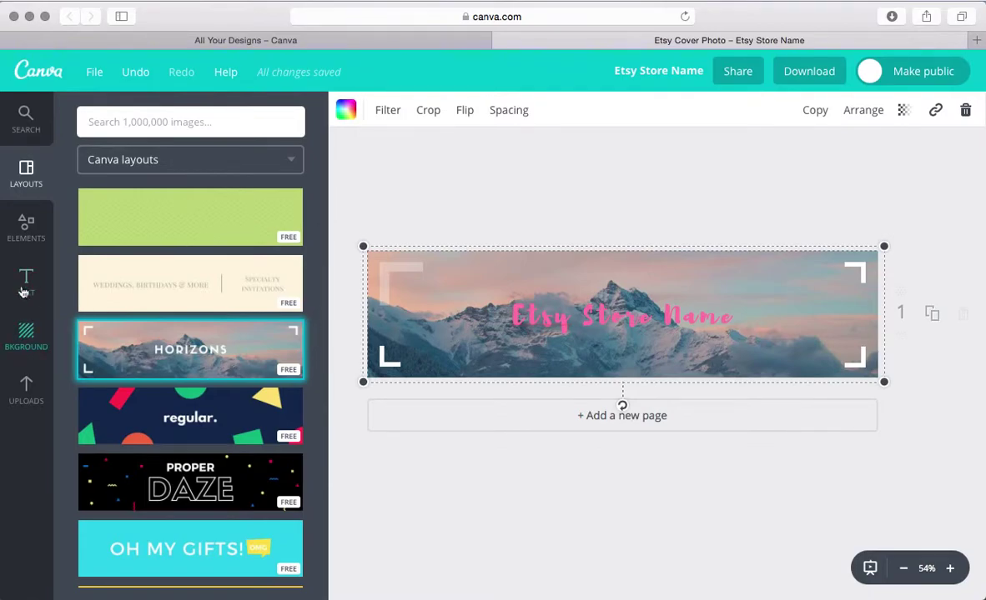
Browse Uploads and Elements grids, then scroll the Frames list to the striped and outline frames
click(18, 404)
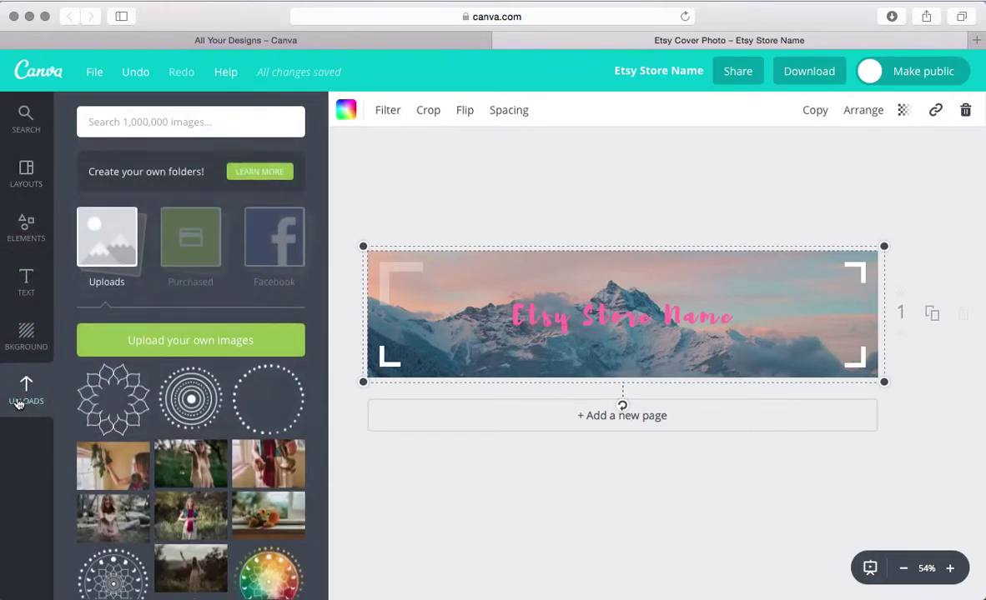
scroll(203, 517, down, 5)
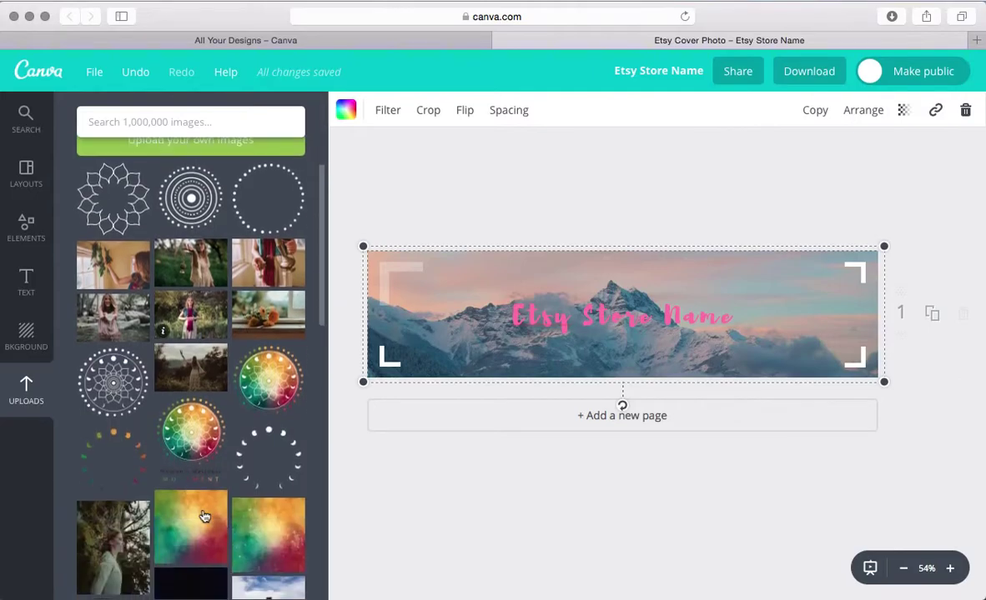
scroll(203, 517, up, 5)
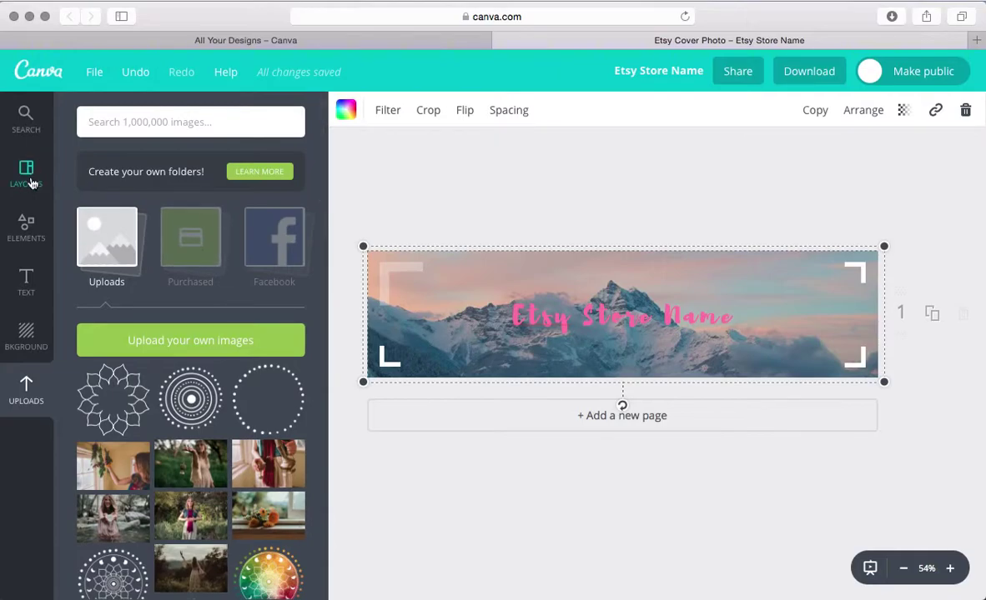
click(24, 241)
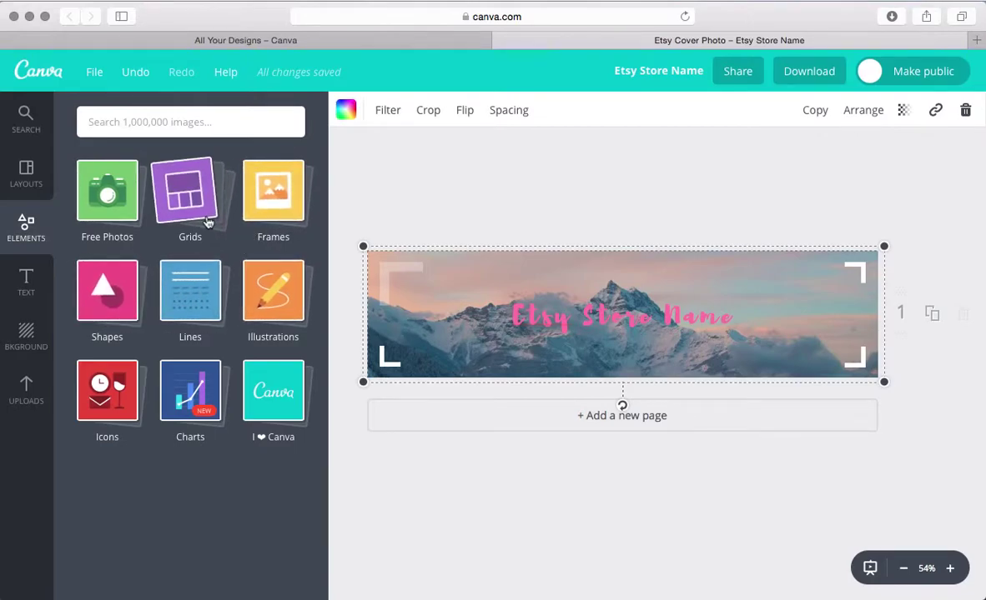
click(207, 223)
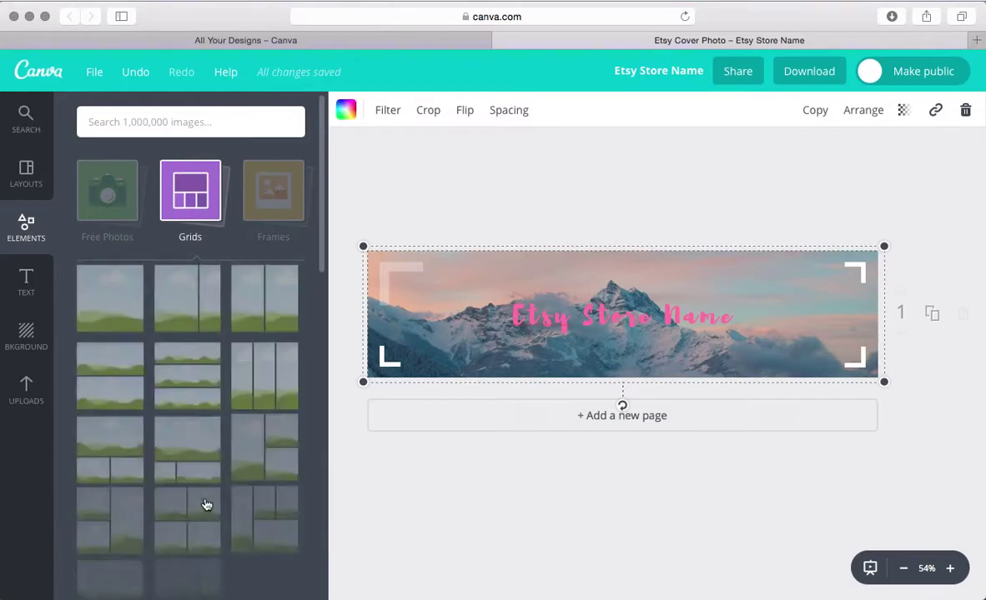
scroll(206, 504, down, 10)
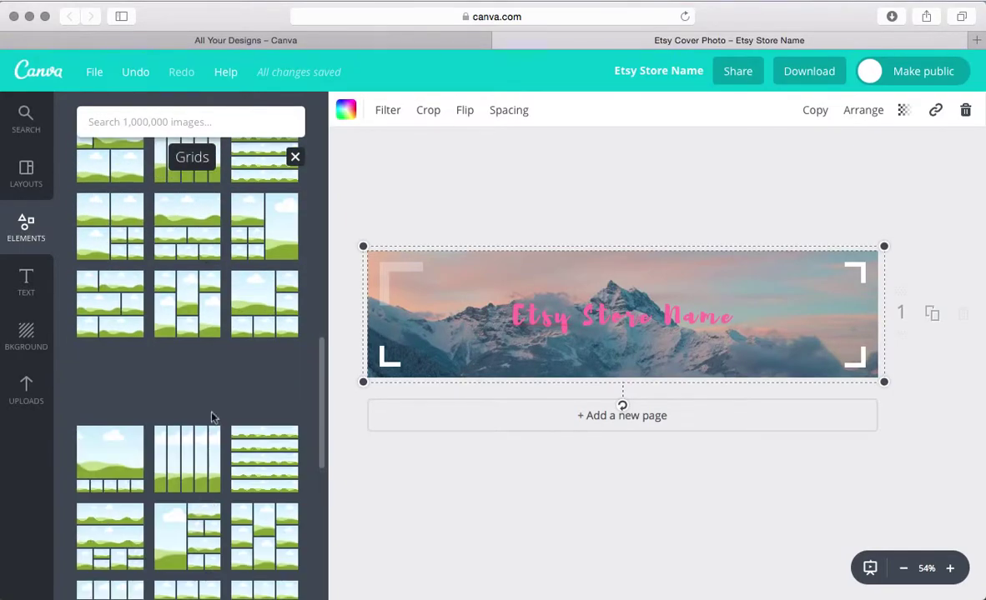
scroll(221, 352, up, 10)
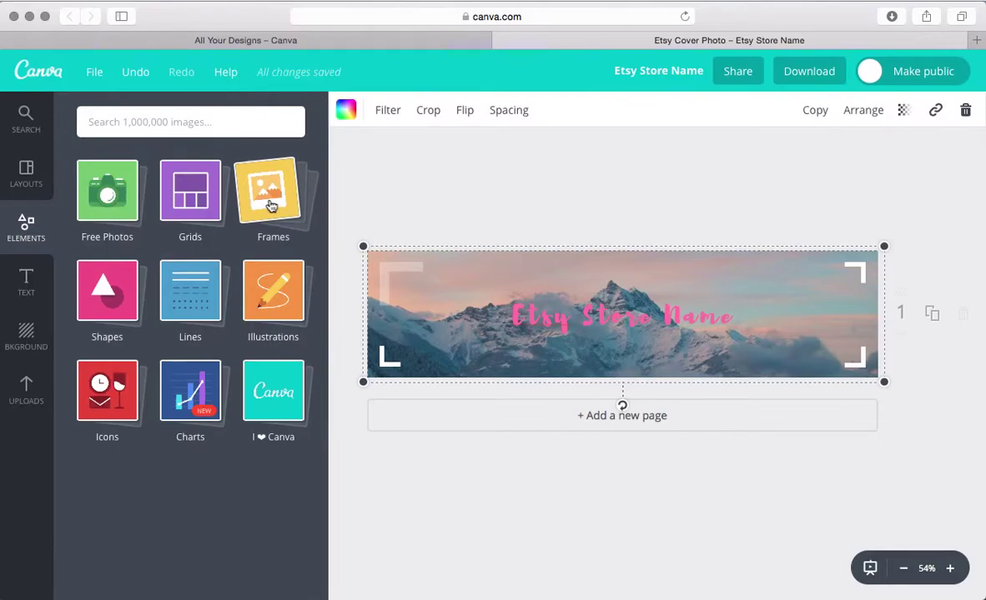
click(270, 206)
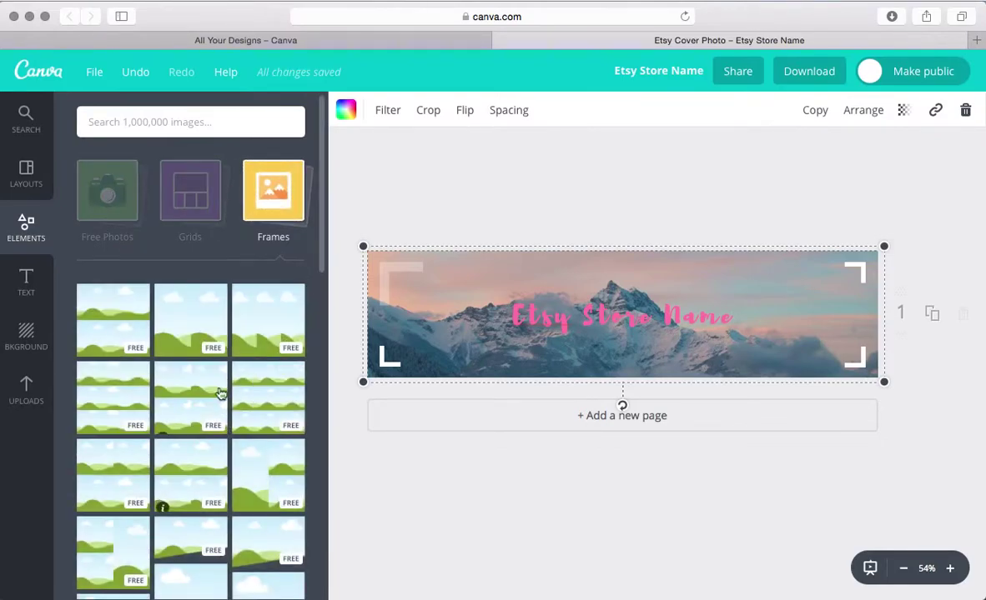
scroll(233, 477, down, 5)
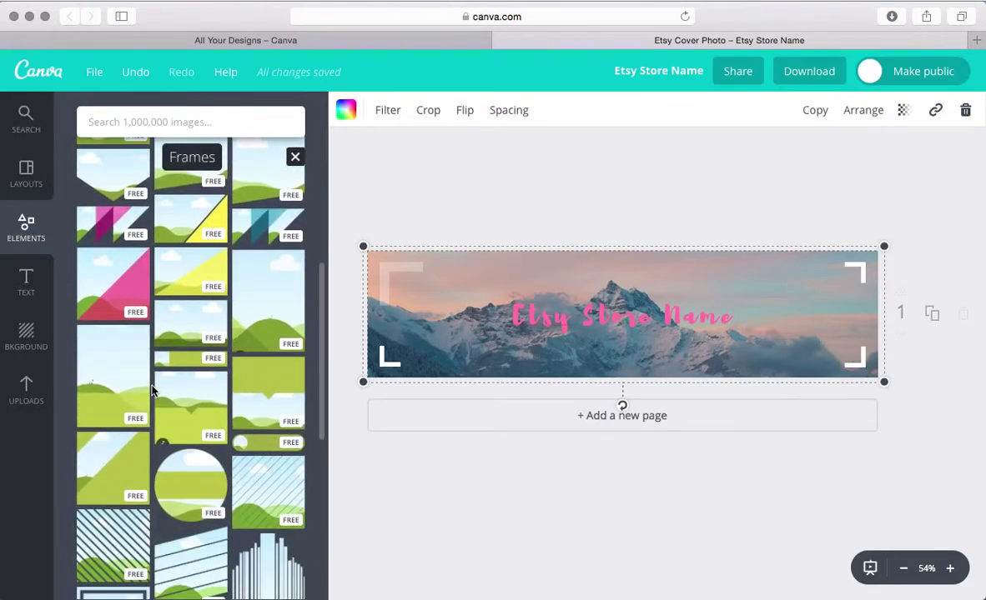
scroll(192, 471, down, 5)
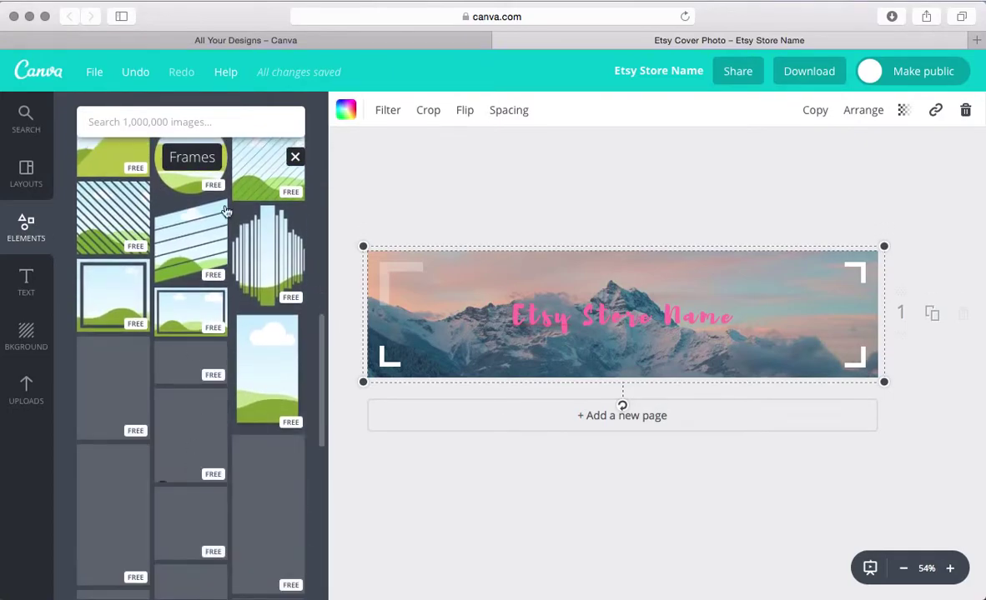
Add an enlarged striped frame on the banner's right and fill it with the woman photo
click(257, 278)
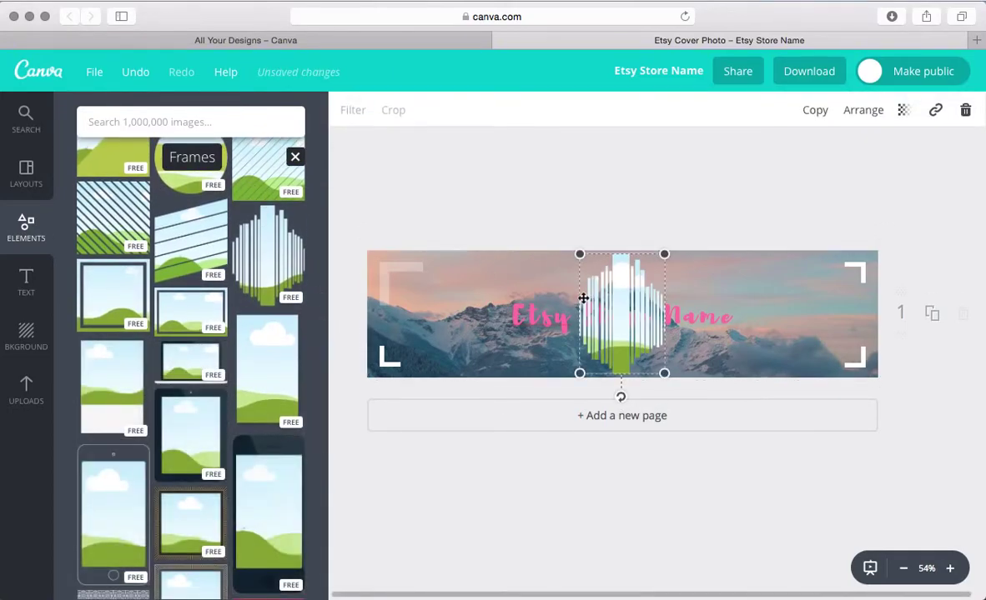
drag(579, 255, 537, 288)
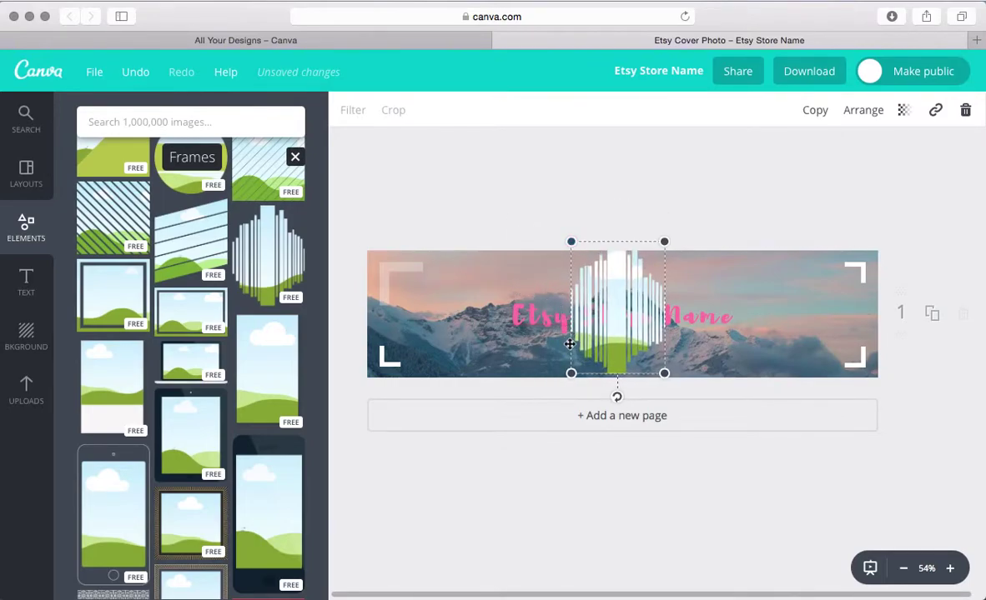
drag(570, 375, 438, 355)
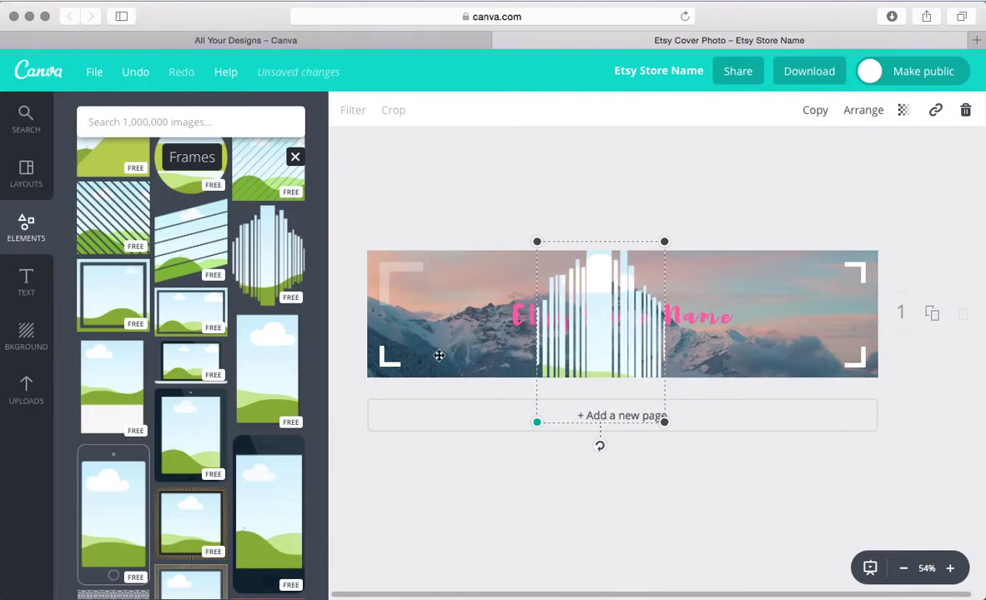
drag(609, 344, 781, 298)
click(25, 388)
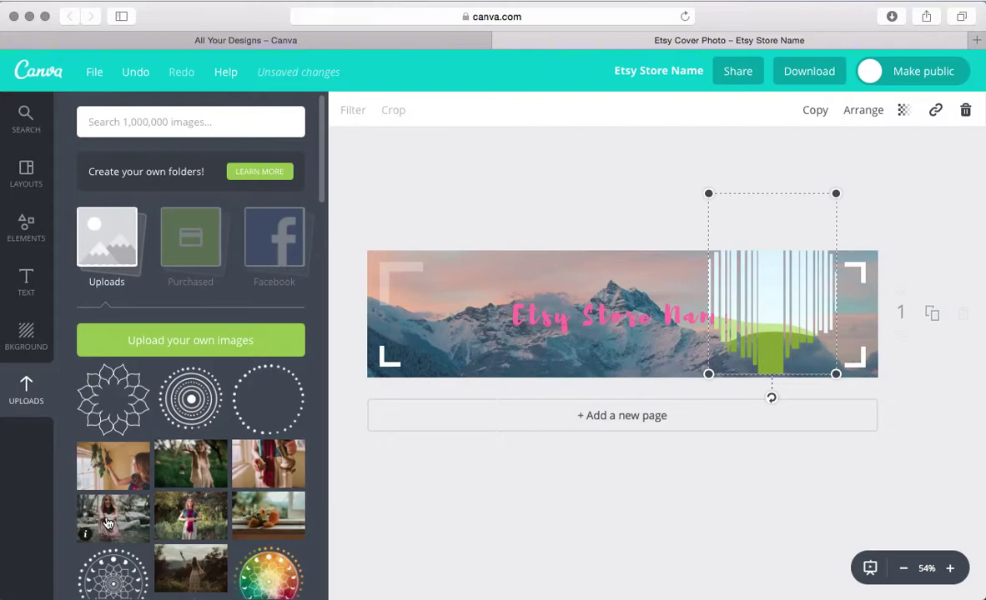
drag(107, 523, 750, 299)
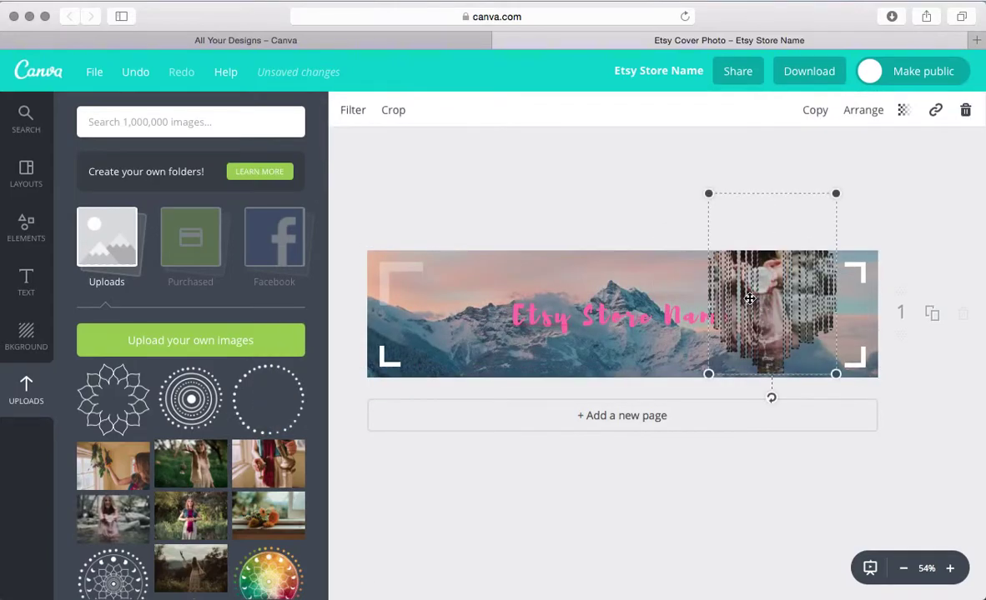
Replace the mountain background with the rainbow watercolour gradient image from Uploads
click(633, 279)
click(645, 220)
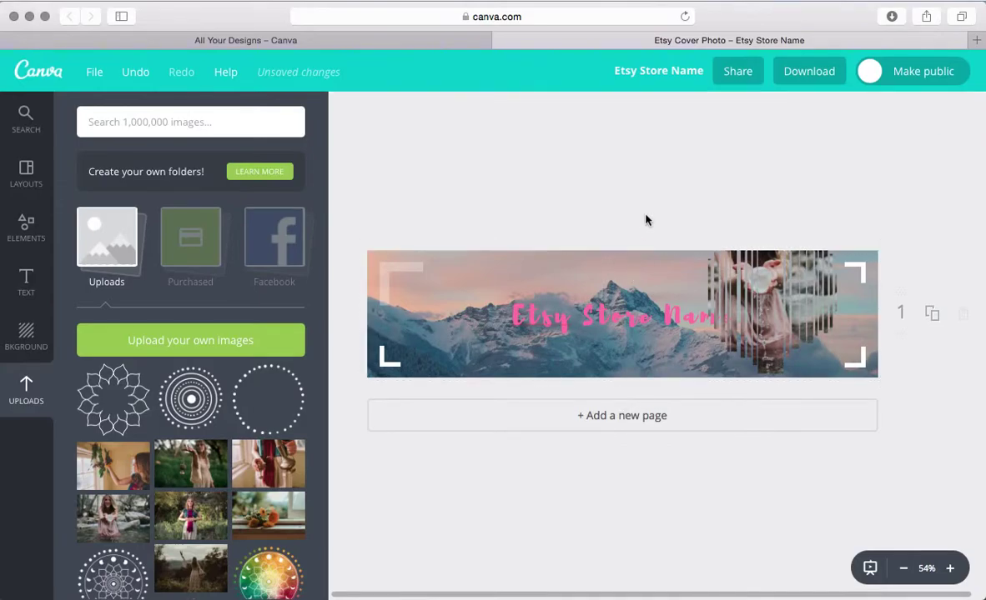
scroll(168, 501, down, 6)
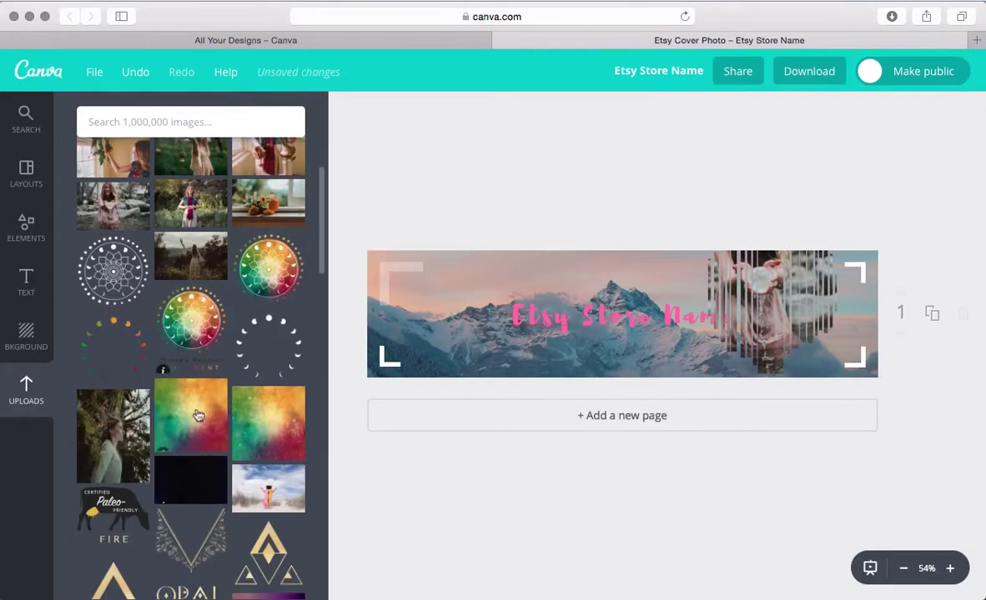
scroll(188, 510, down, 9)
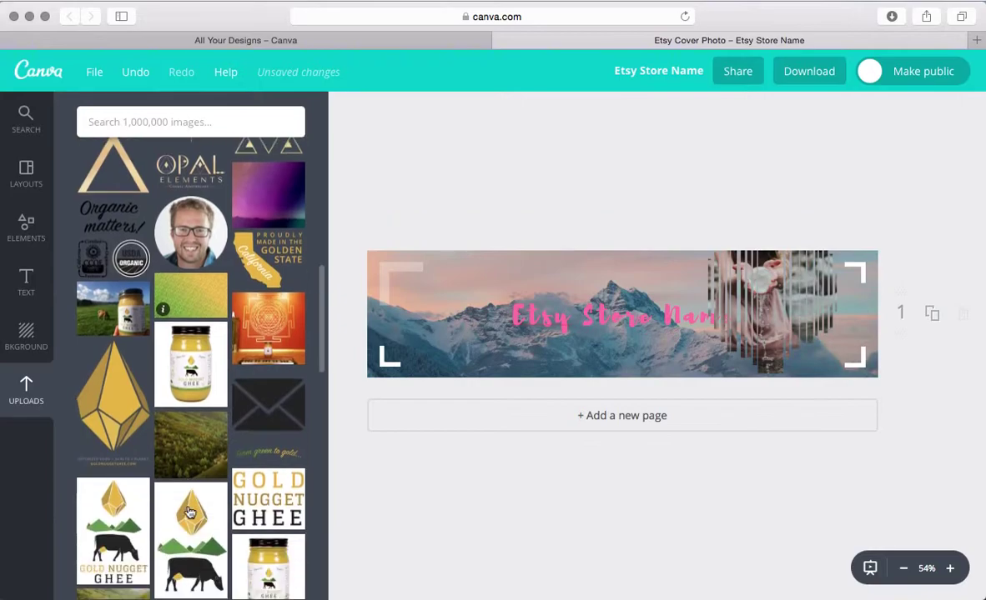
scroll(188, 512, down, 6)
scroll(188, 513, up, 20)
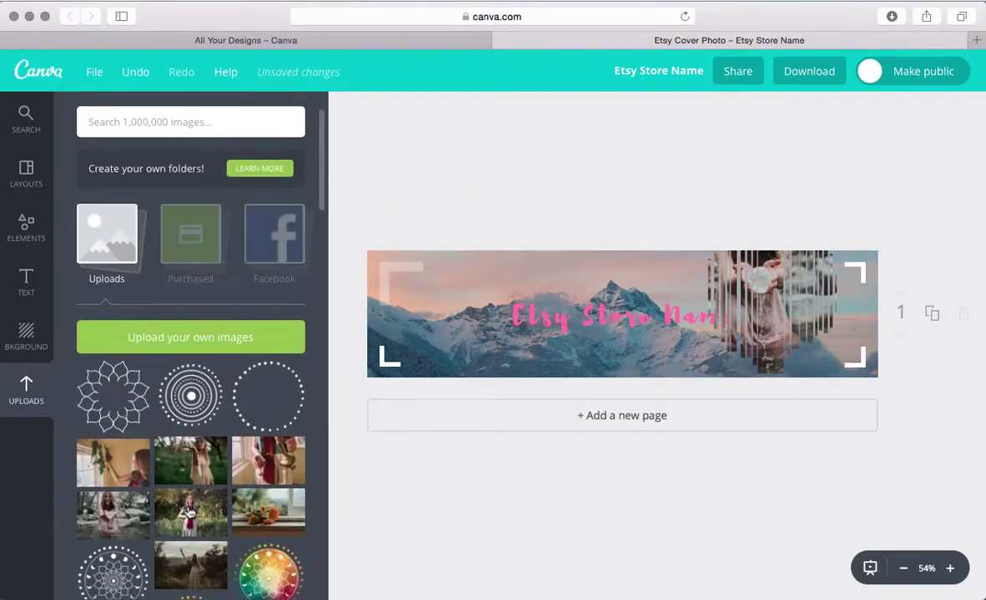
scroll(235, 467, down, 4)
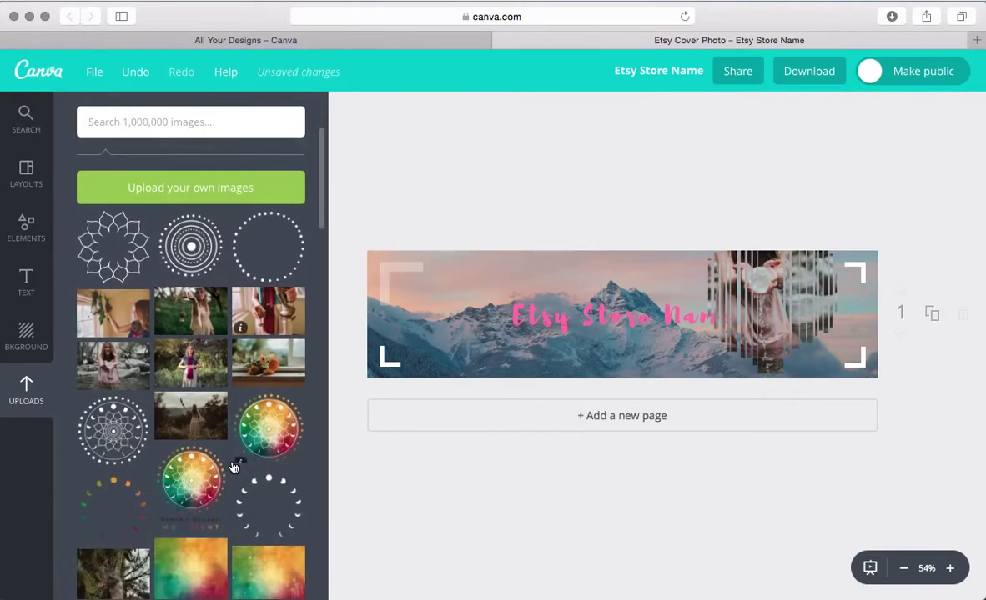
scroll(226, 418, down, 3)
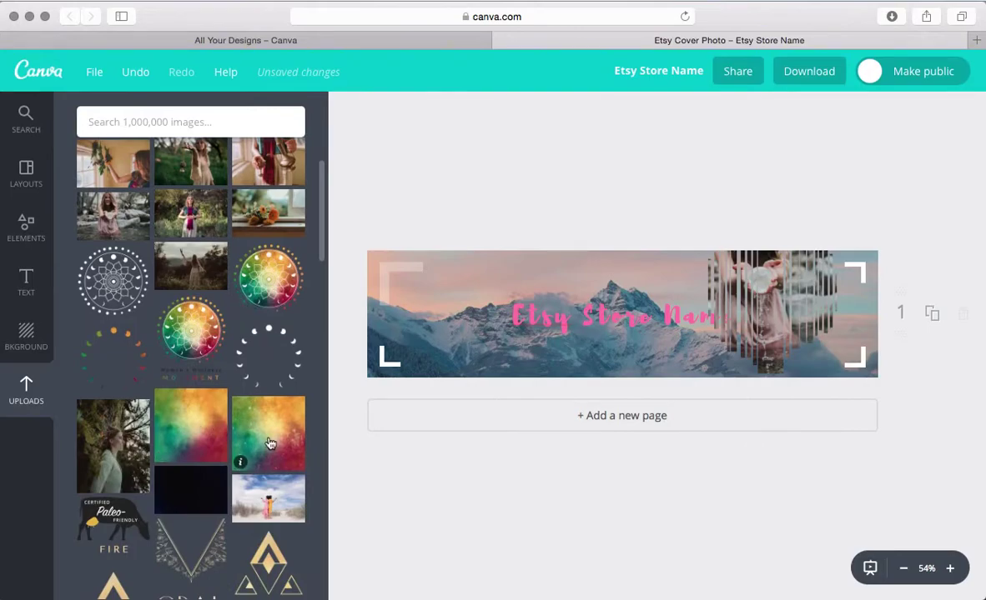
drag(269, 444, 515, 291)
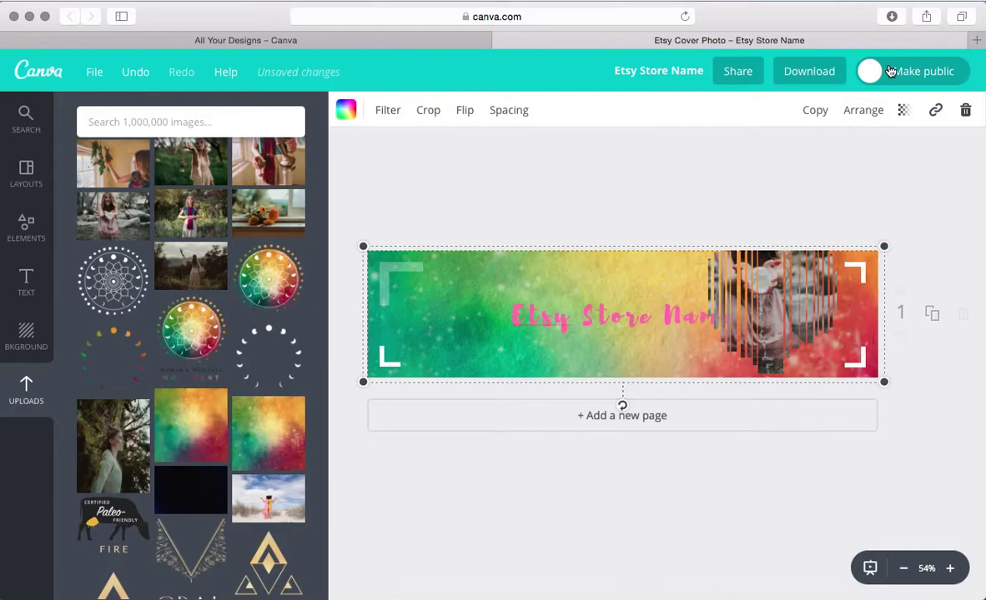
Fade the gradient background to 41 transparency and send the framed woman photo behind the text
click(903, 109)
drag(842, 157, 815, 165)
click(752, 271)
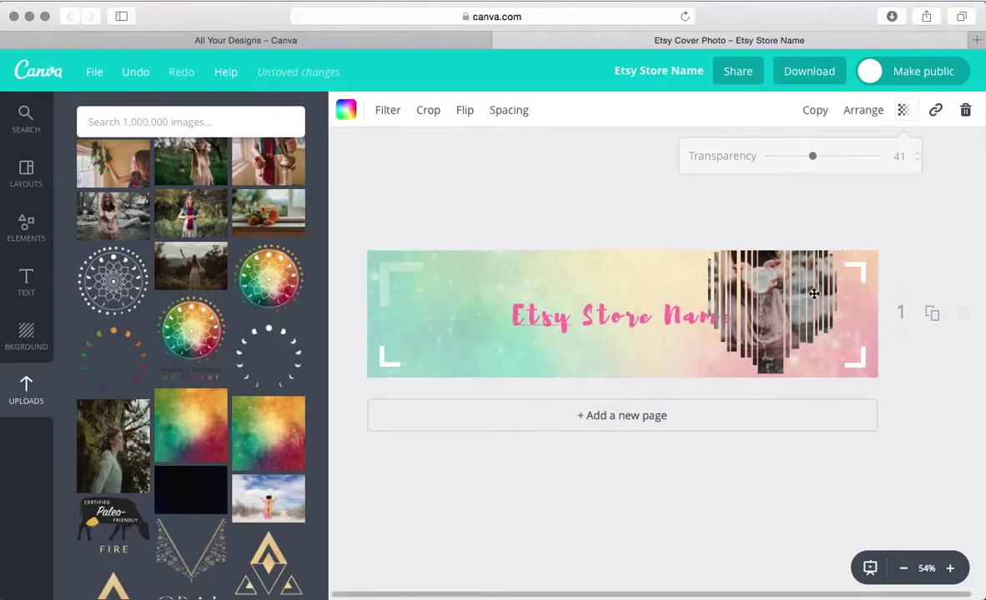
click(880, 113)
click(836, 177)
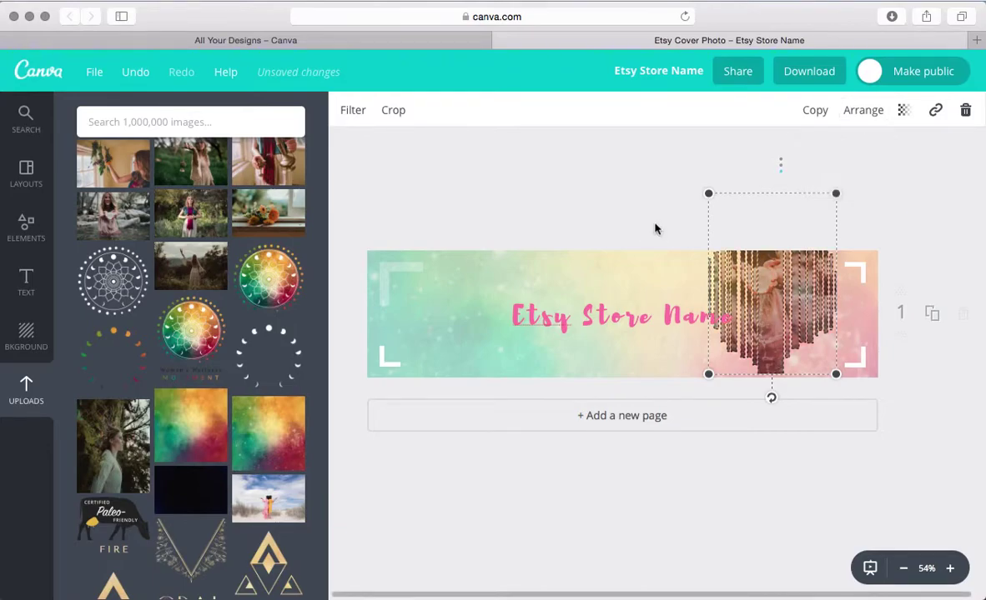
click(528, 241)
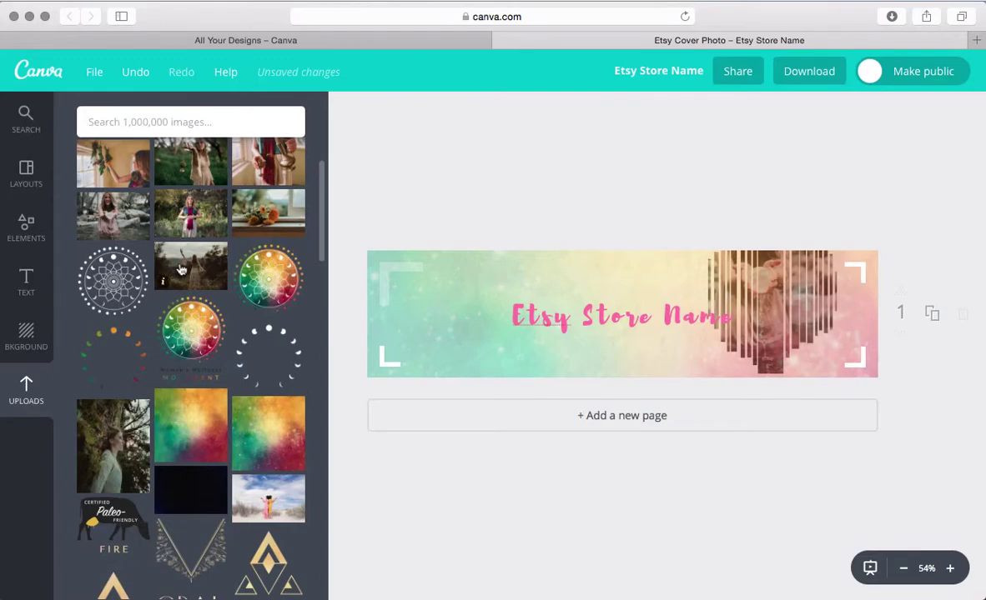
Add the forest photo, enlarge it to cover the banner, and layer it behind the gradient
drag(160, 259, 495, 213)
drag(612, 282, 915, 482)
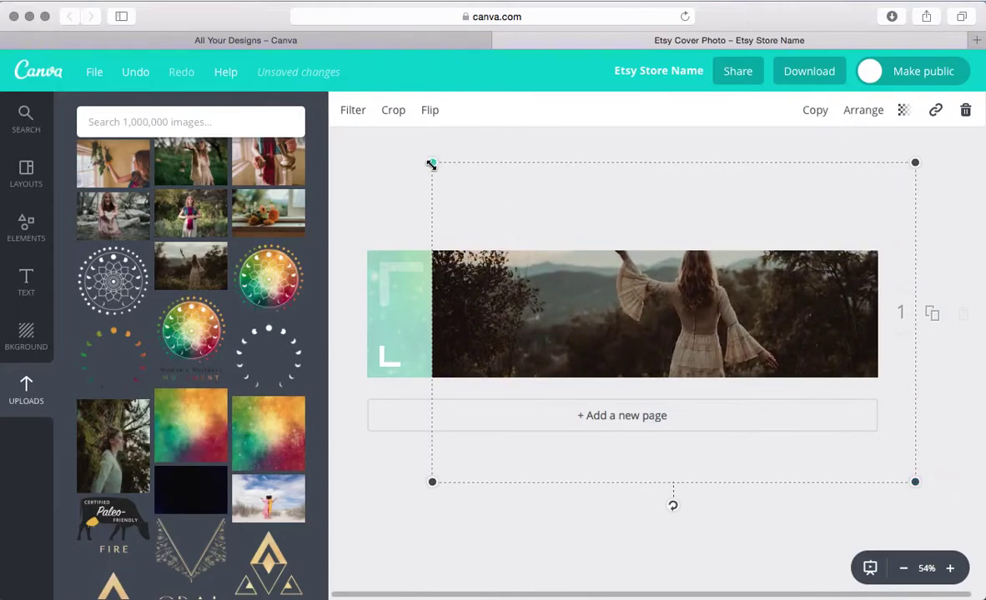
drag(431, 164, 392, 136)
drag(575, 211, 543, 284)
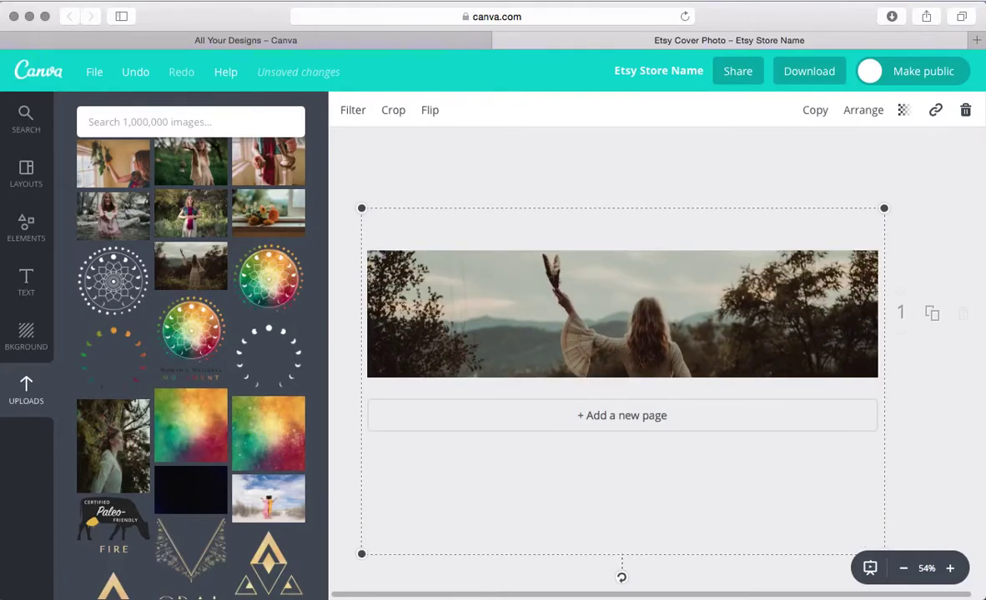
click(904, 109)
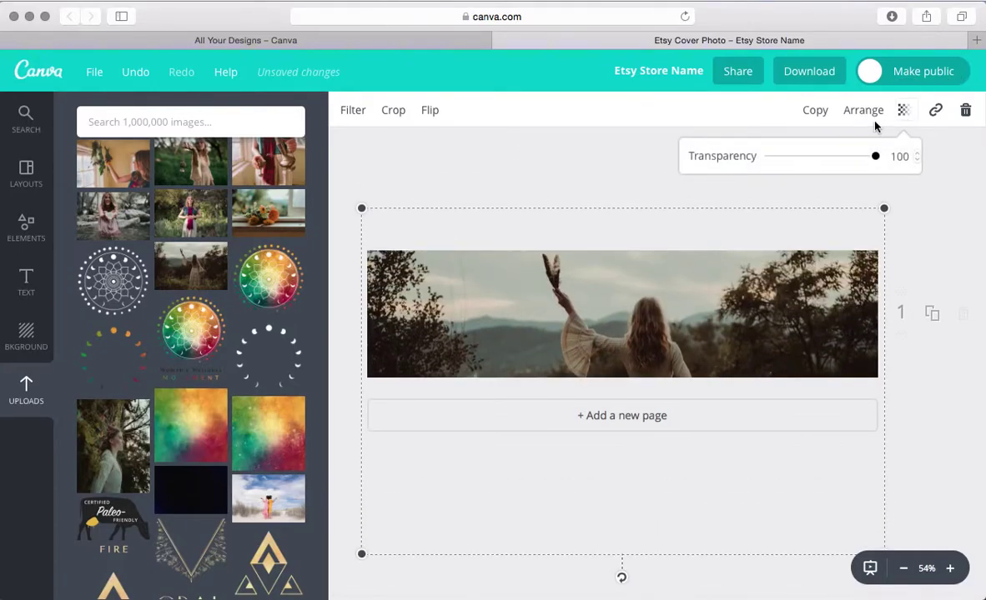
click(864, 112)
click(836, 179)
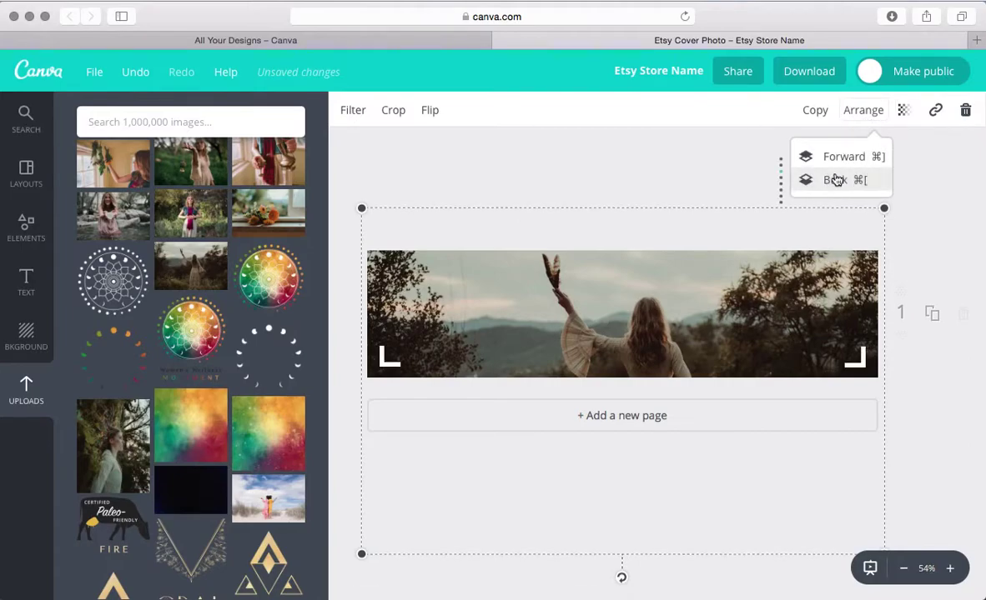
click(836, 180)
click(836, 180)
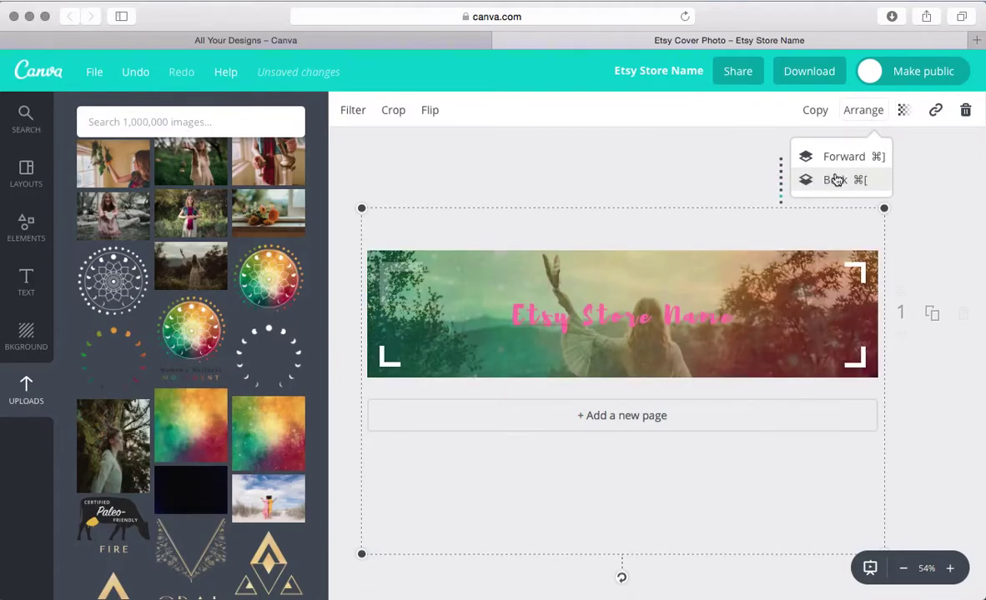
click(602, 149)
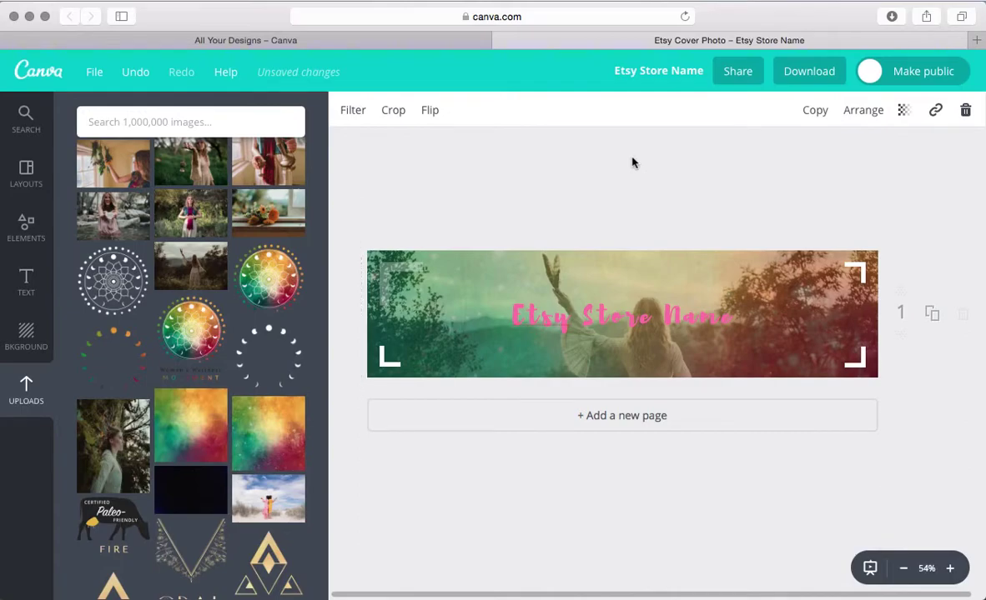
click(631, 162)
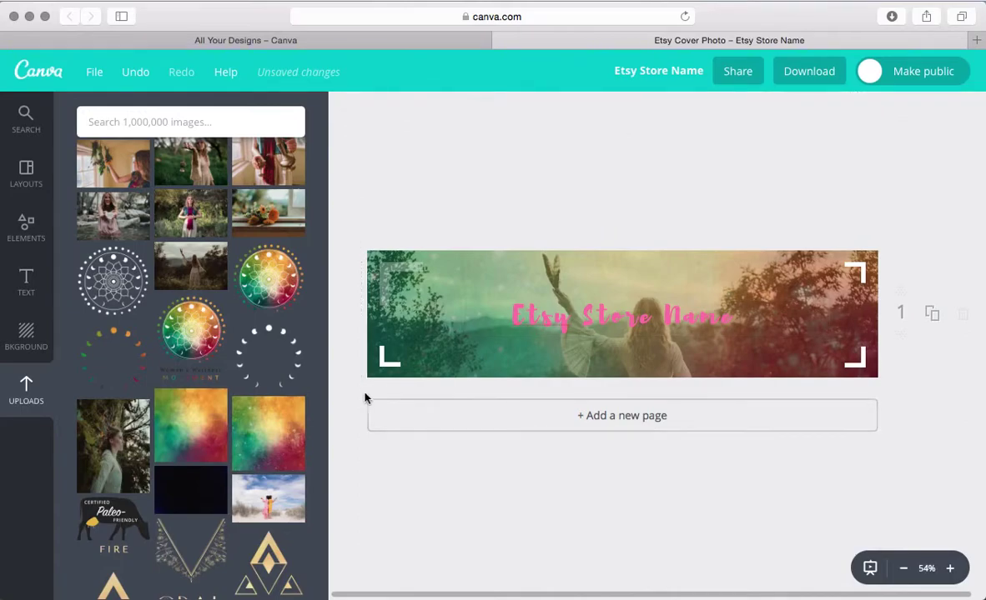
Make the 'Etsy Store Name' text white with transparency 91
double_click(670, 318)
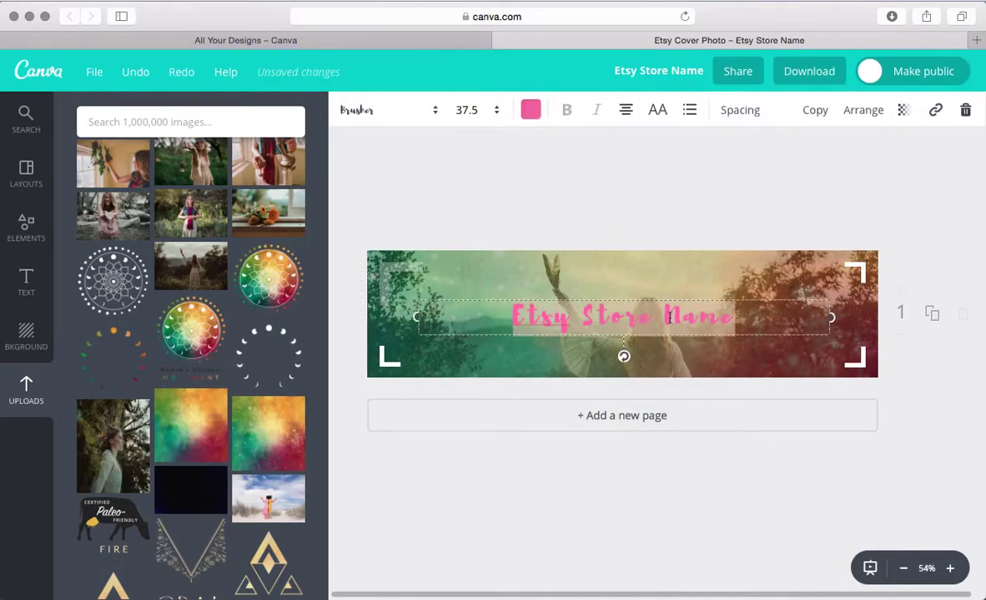
click(530, 114)
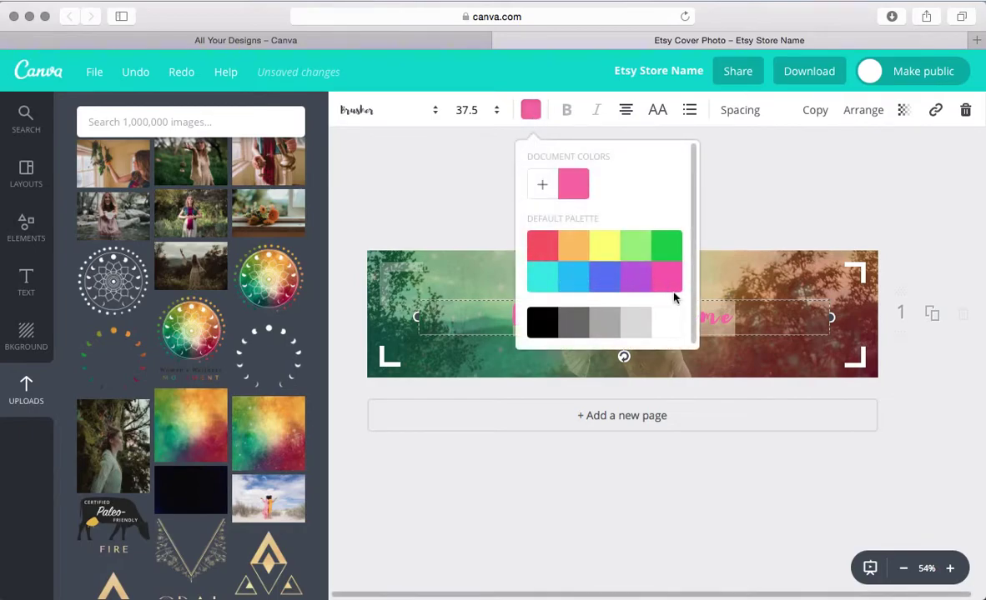
click(659, 324)
click(868, 110)
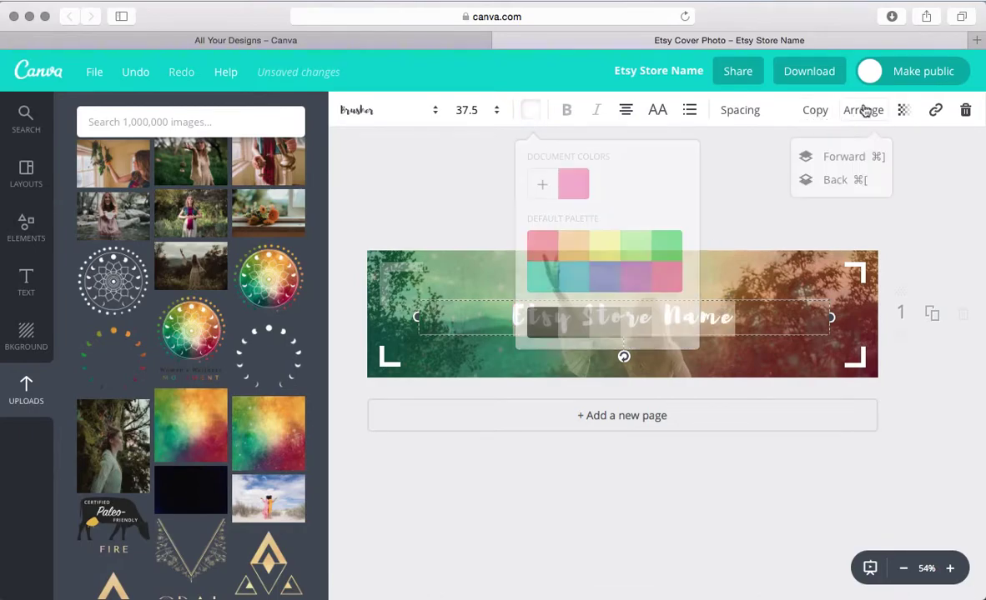
click(901, 111)
drag(816, 156, 865, 156)
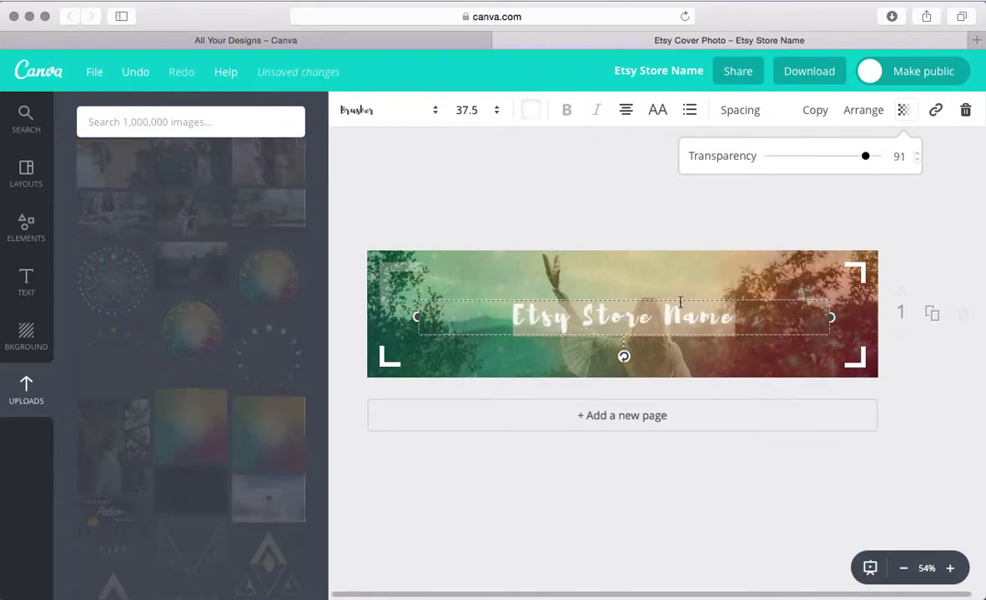
Left-align the title, narrow its box, and move it to the banner's upper right
click(626, 110)
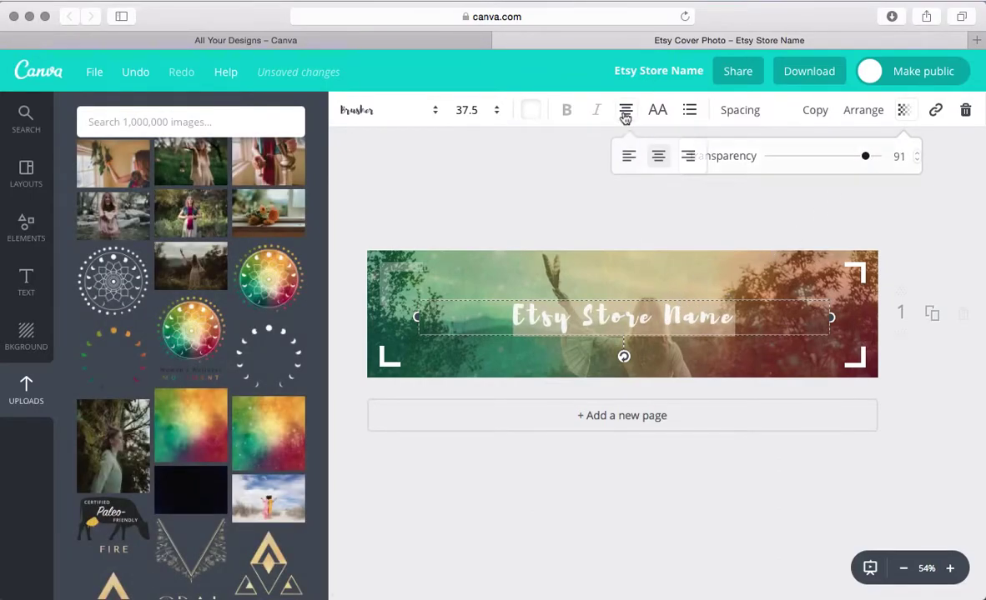
click(629, 156)
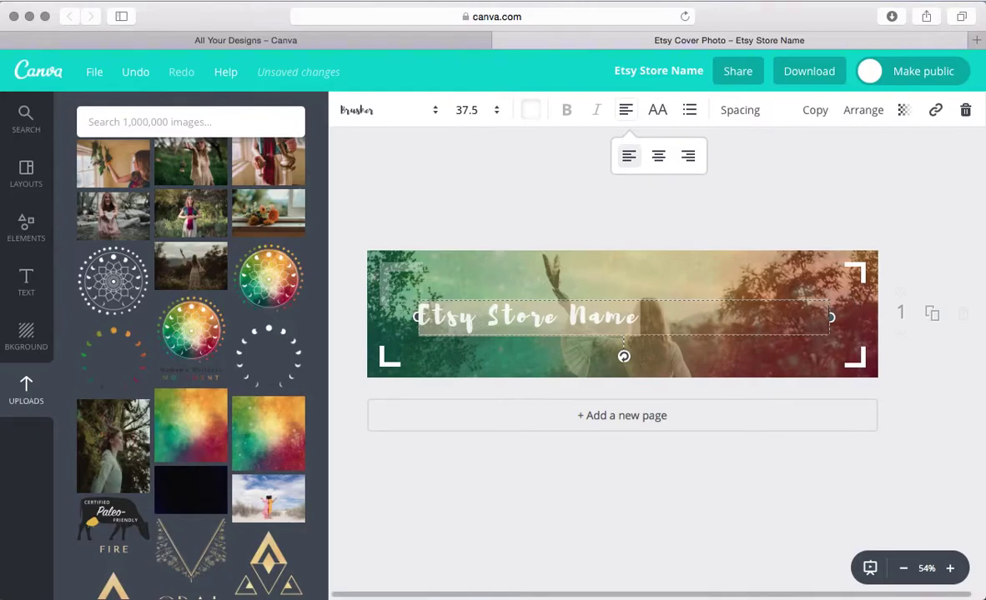
drag(832, 317, 657, 315)
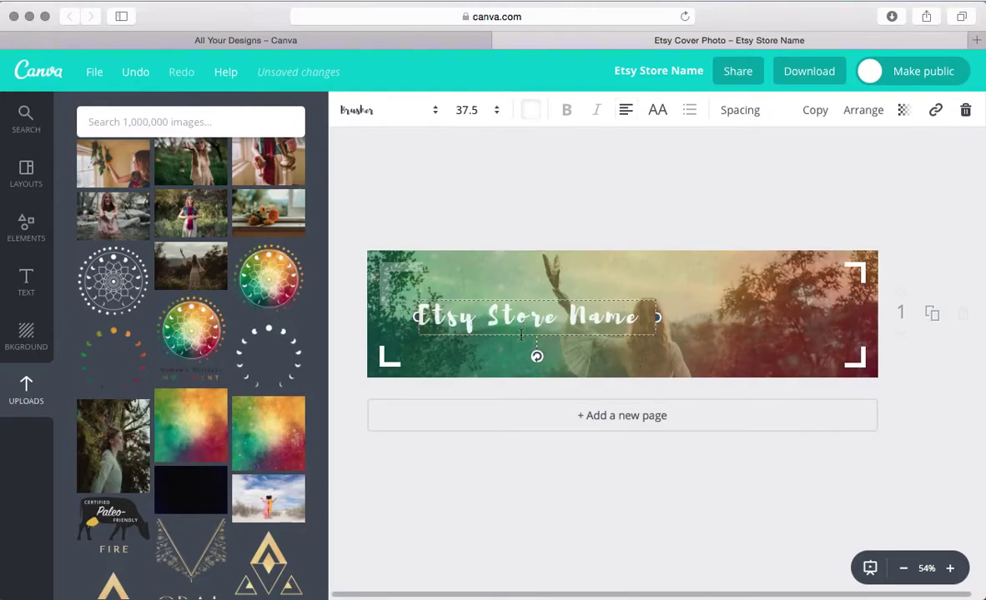
drag(510, 337, 686, 295)
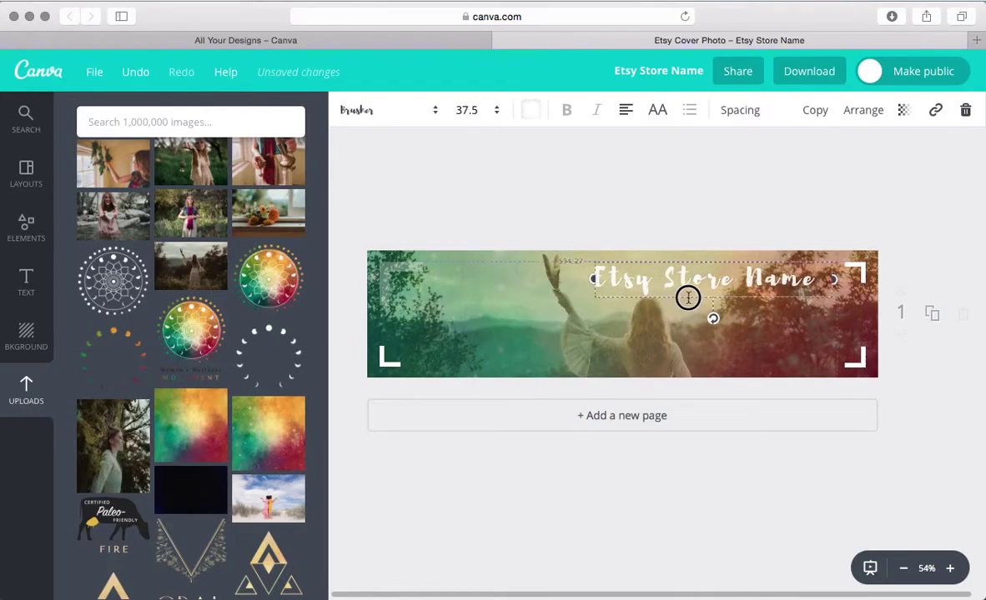
Select the white corner bracket graphics and delete them
click(864, 278)
drag(864, 278, 856, 361)
click(453, 204)
drag(371, 292, 397, 275)
key(Delete)
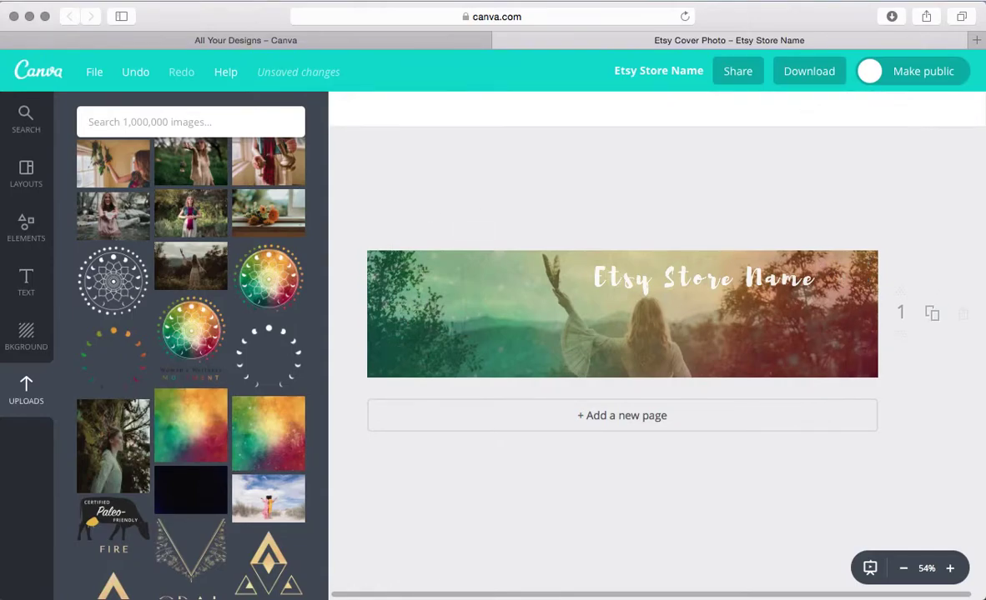
Place the uploaded mandala outline top-left, enlarge it, partly crop it off-edge, and fade to transparency 57
scroll(166, 351, up, 5)
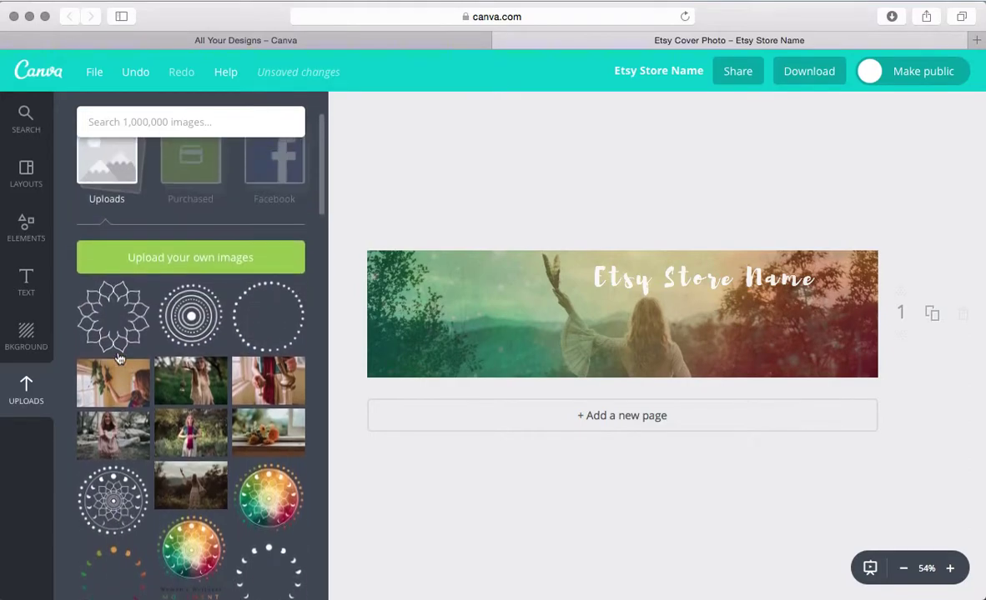
drag(117, 331, 473, 214)
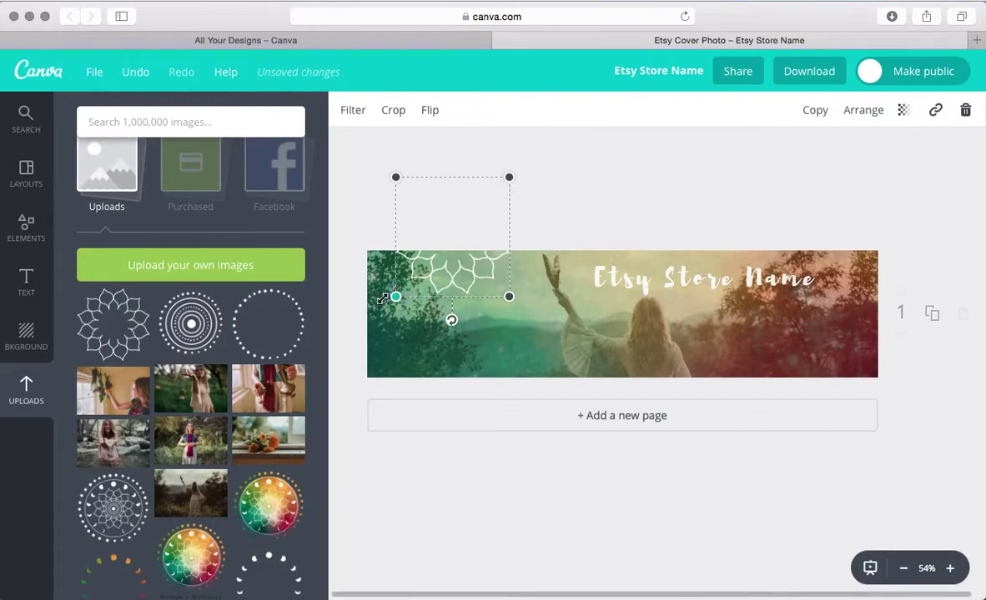
drag(395, 296, 361, 333)
drag(480, 293, 488, 265)
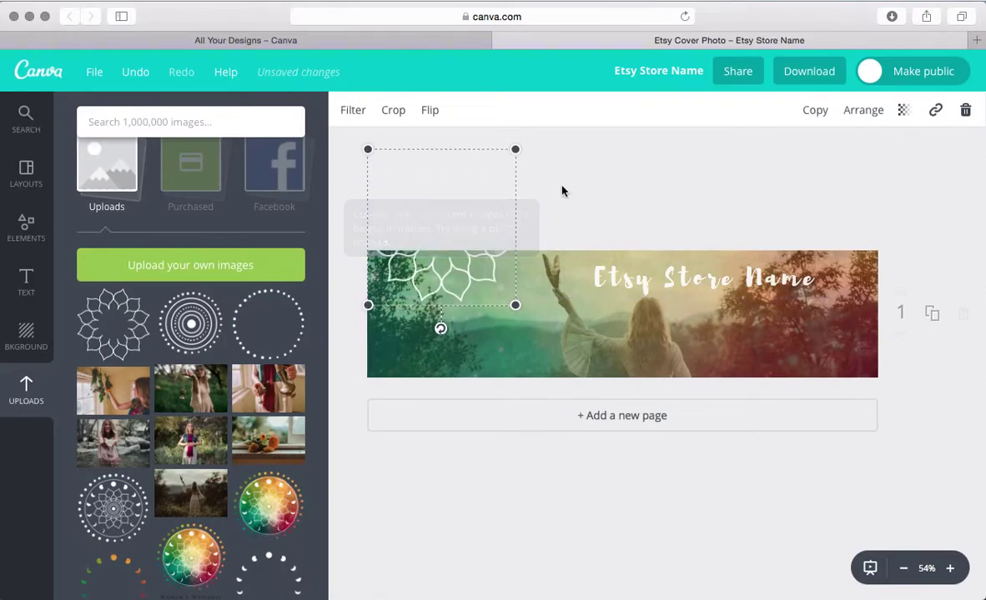
click(904, 109)
drag(832, 156, 830, 156)
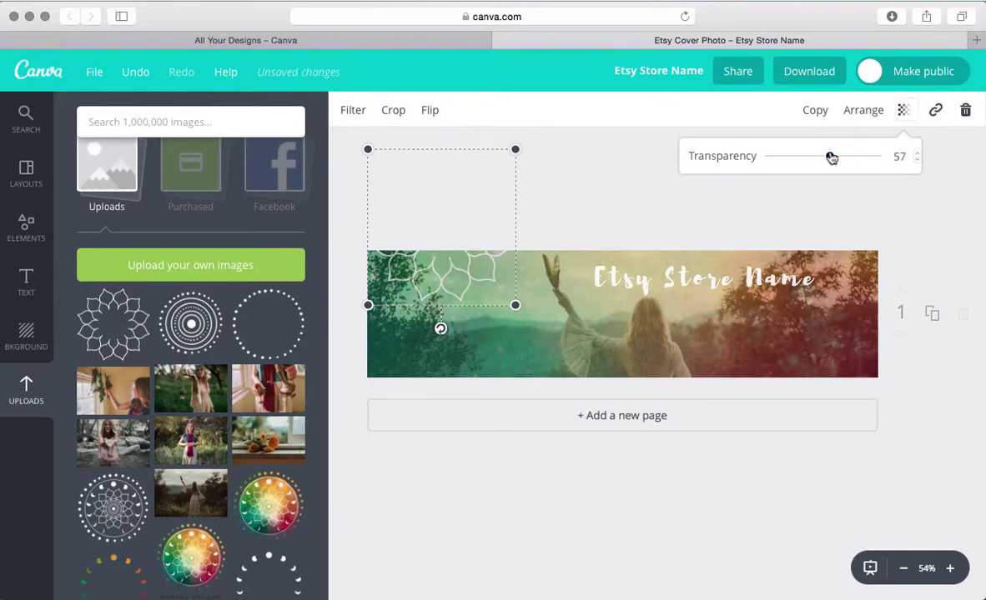
click(708, 215)
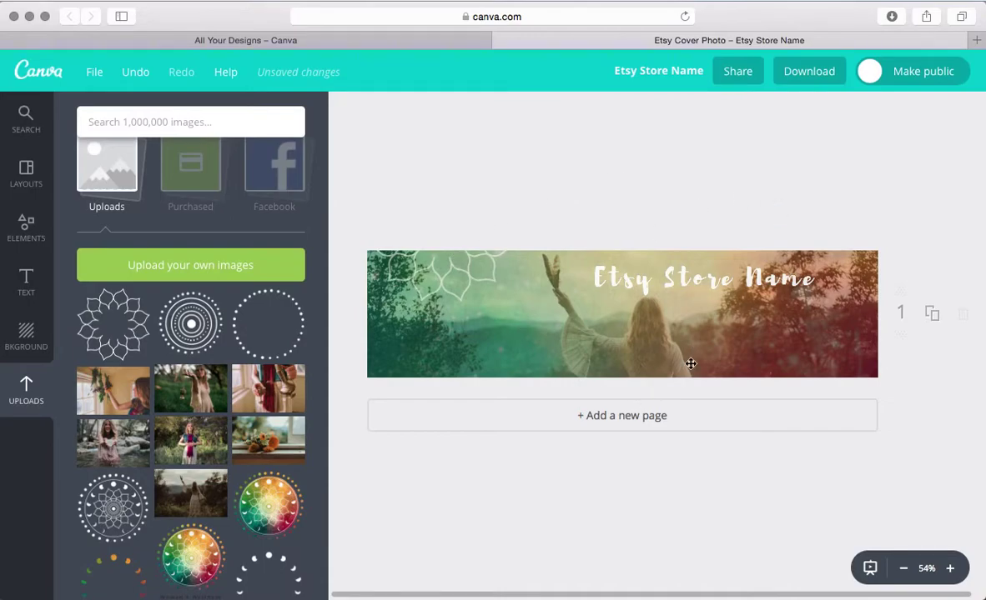
Duplicate the banner as page 2, test the page reorder arrows, then check the File menu
click(933, 315)
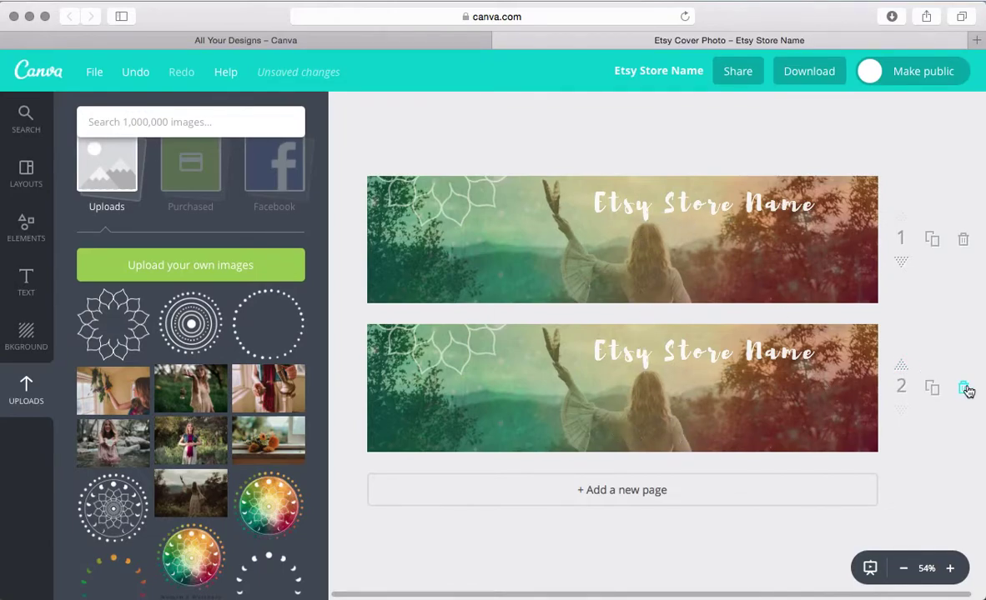
click(901, 365)
click(901, 262)
click(92, 68)
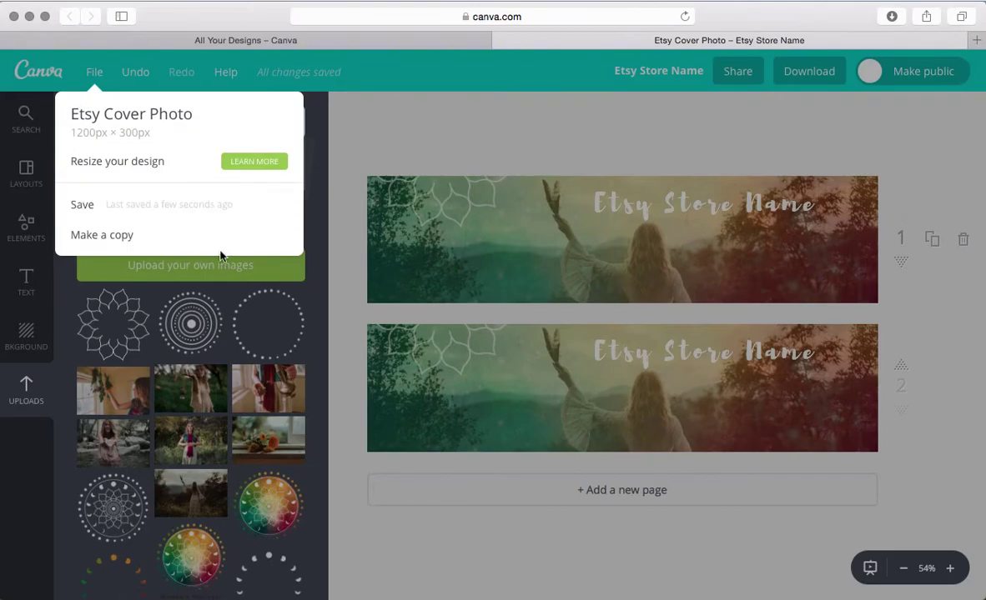
click(549, 127)
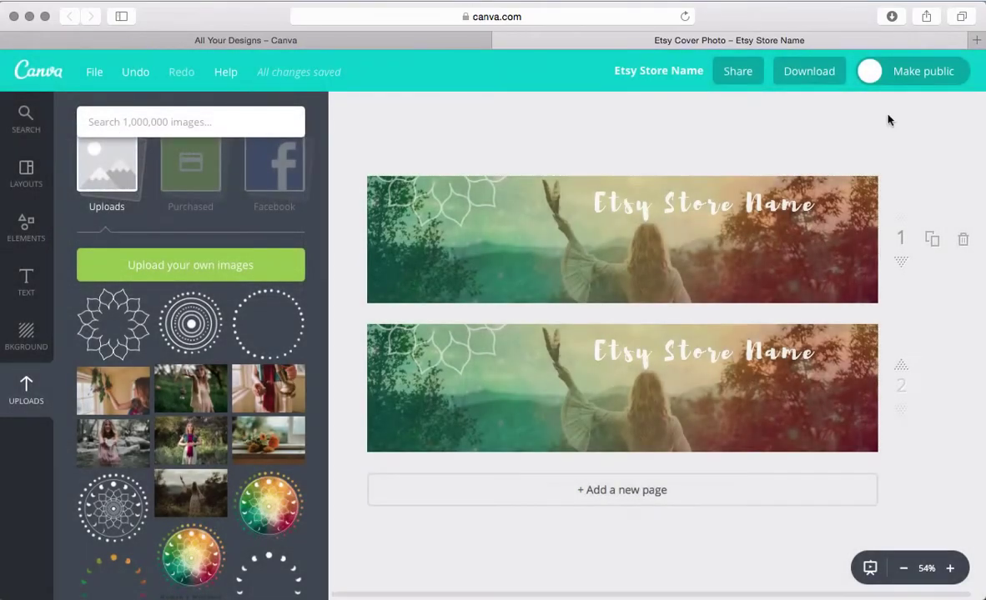
click(809, 73)
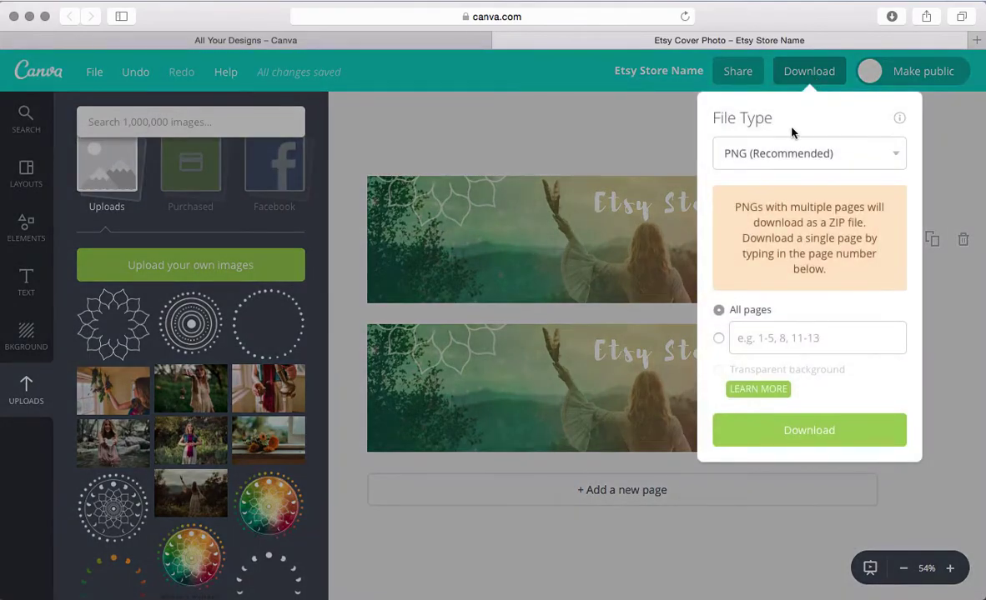
click(787, 152)
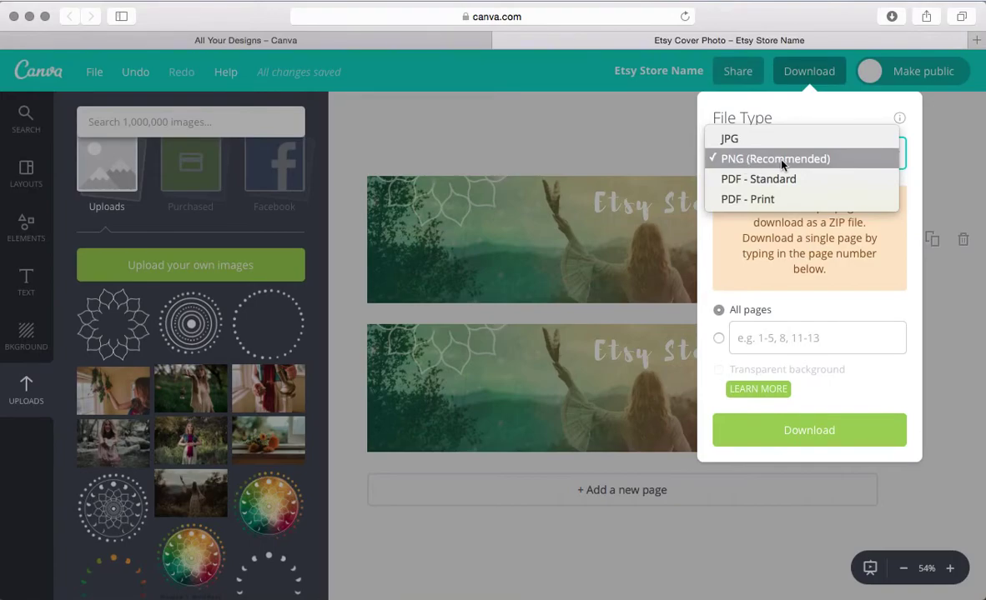
click(774, 310)
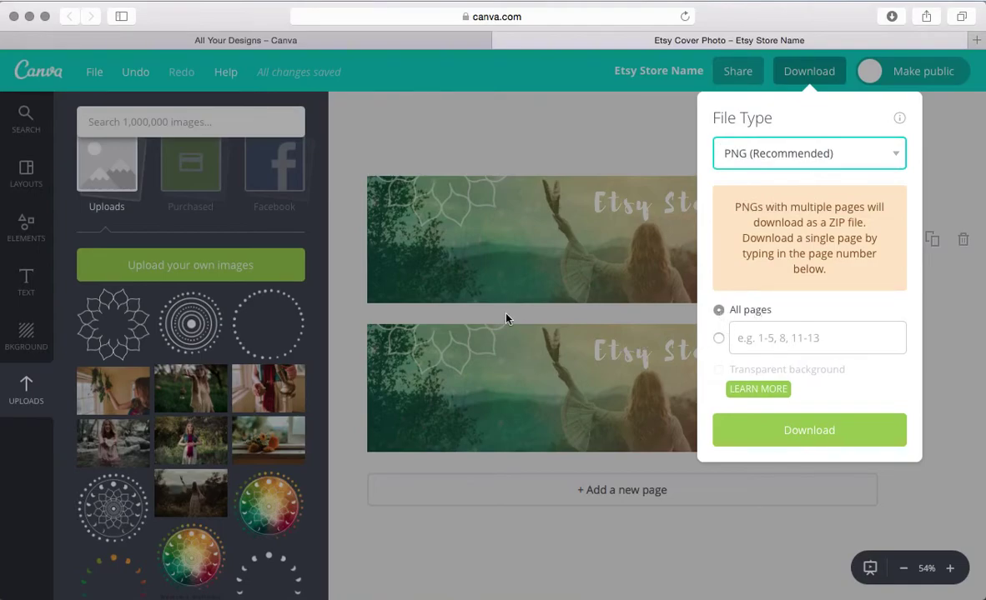
click(718, 337)
click(718, 311)
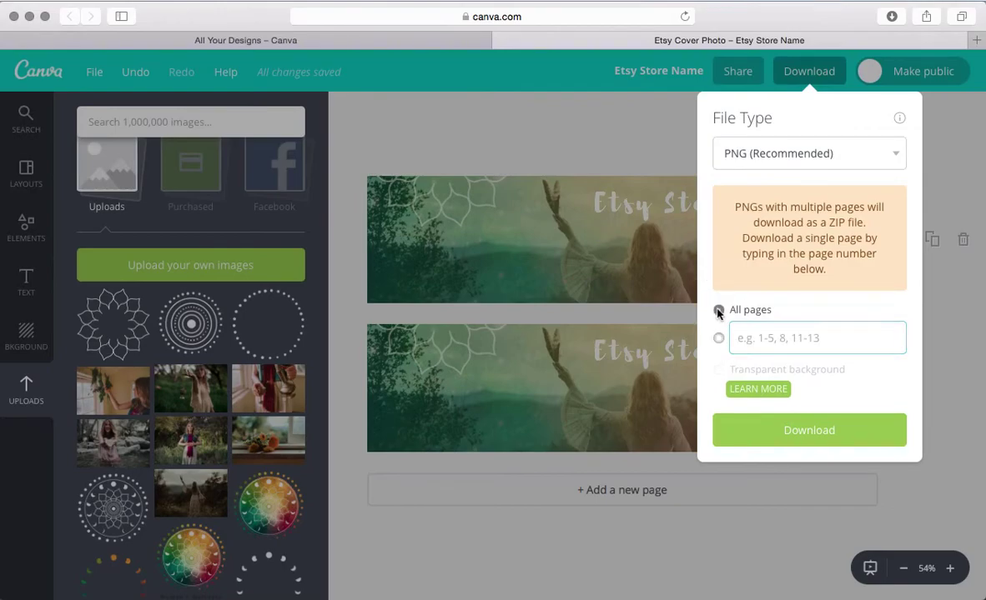
click(613, 165)
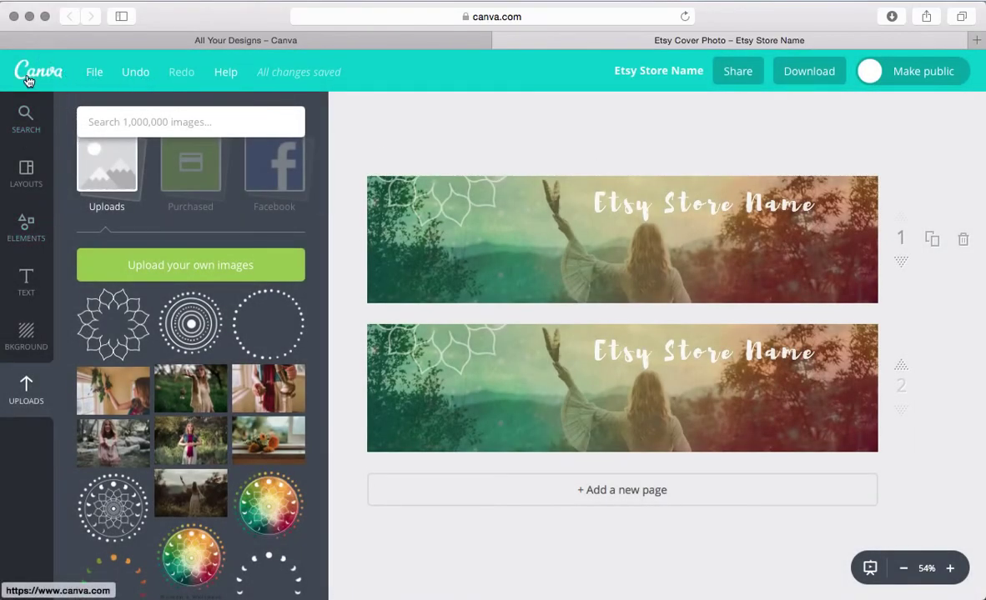
Return to the Canva home page and browse the Create a design catalogue of design types
click(177, 39)
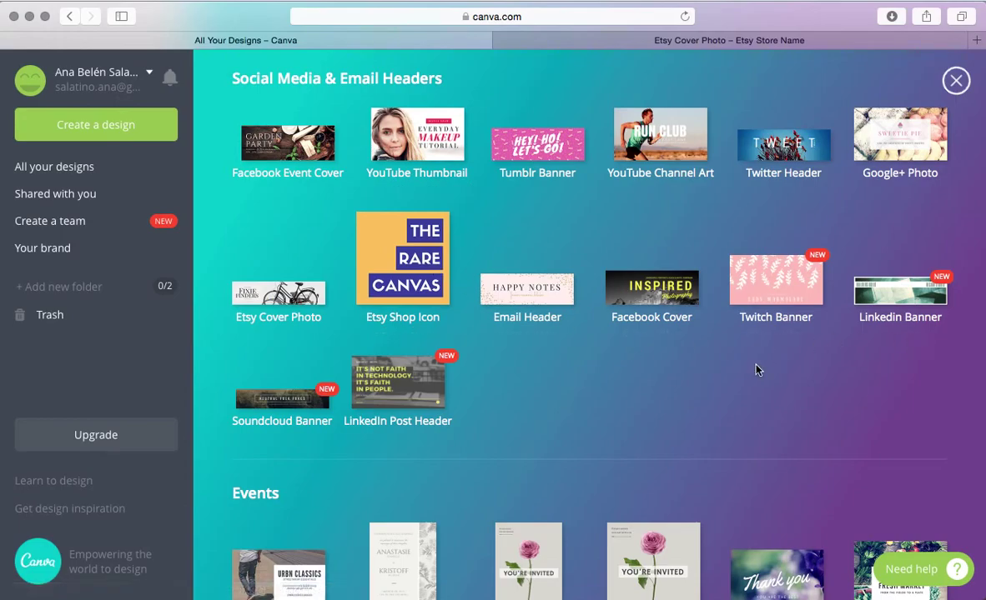
scroll(758, 367, down, 3)
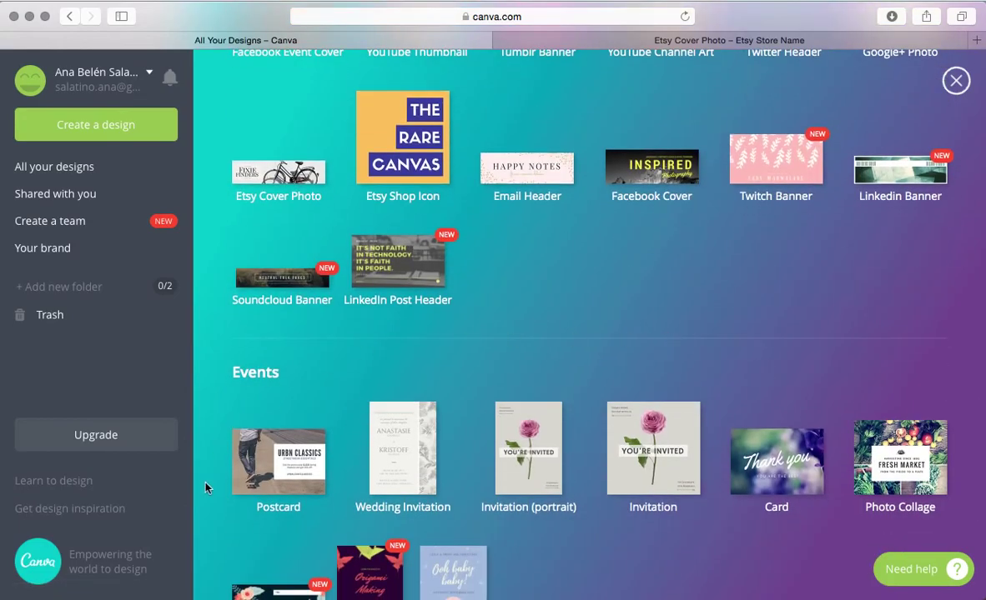
scroll(206, 488, down, 8)
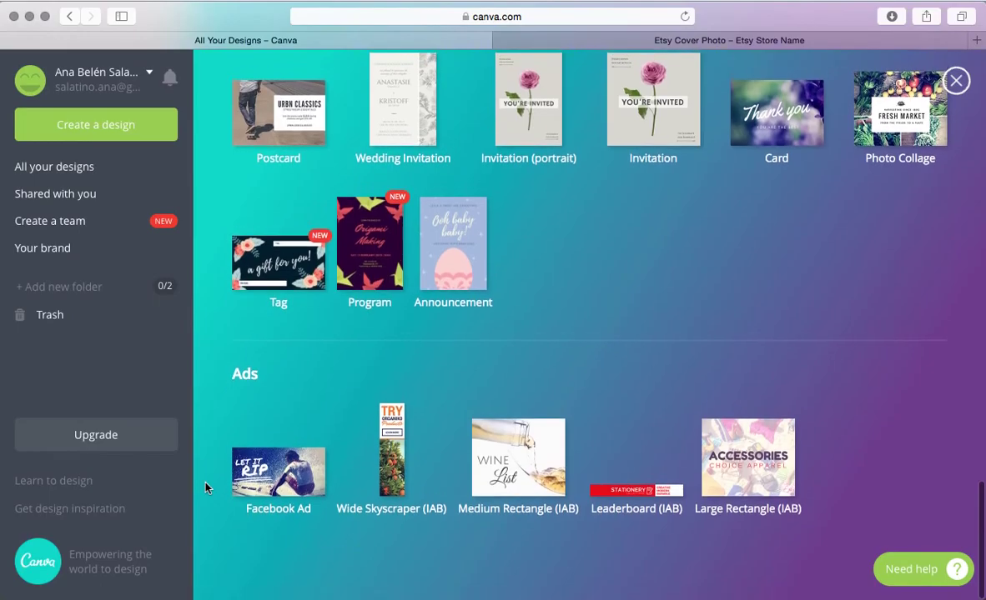
scroll(187, 373, up, 20)
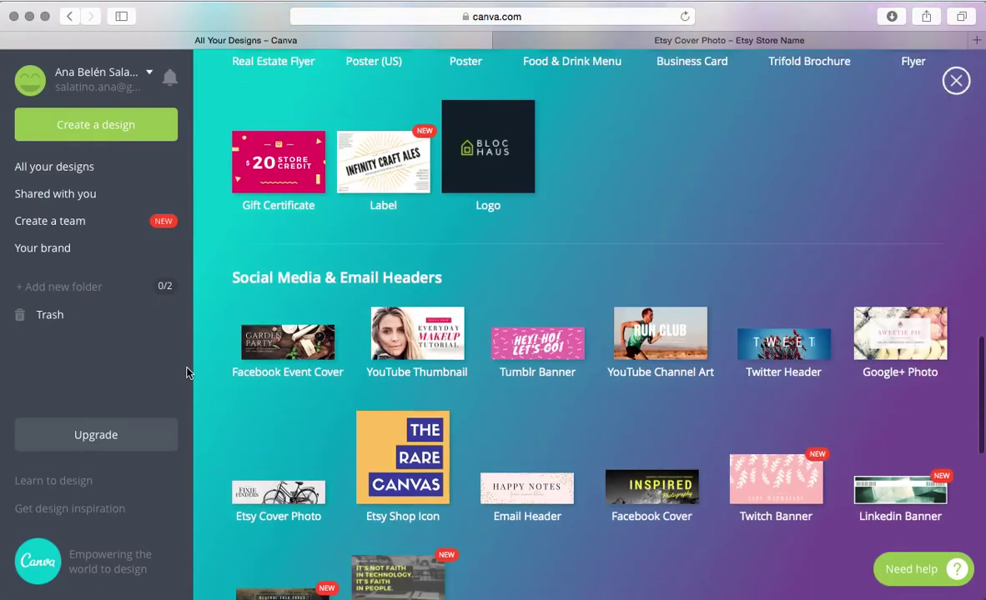
scroll(187, 373, up, 9)
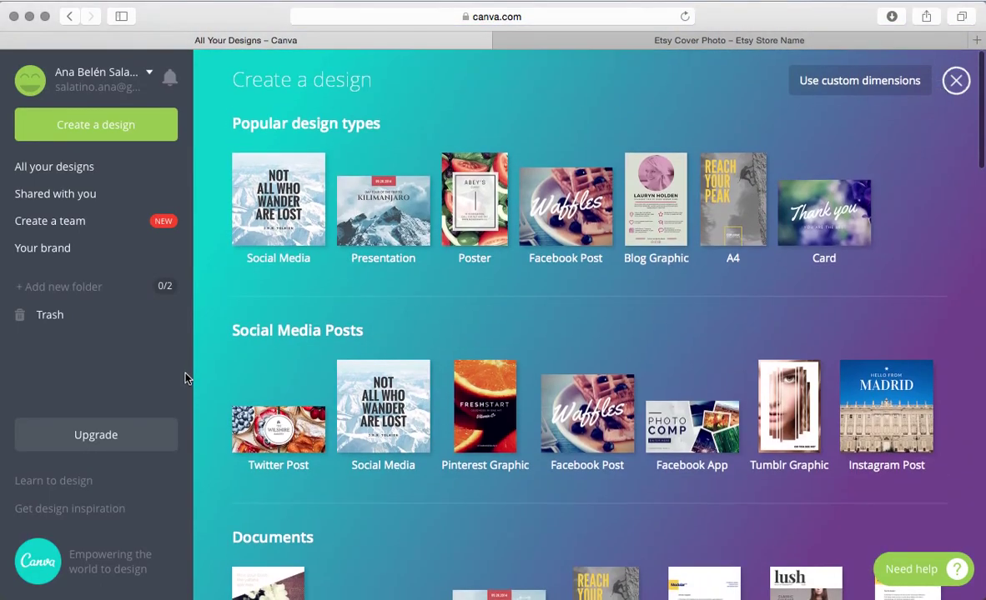